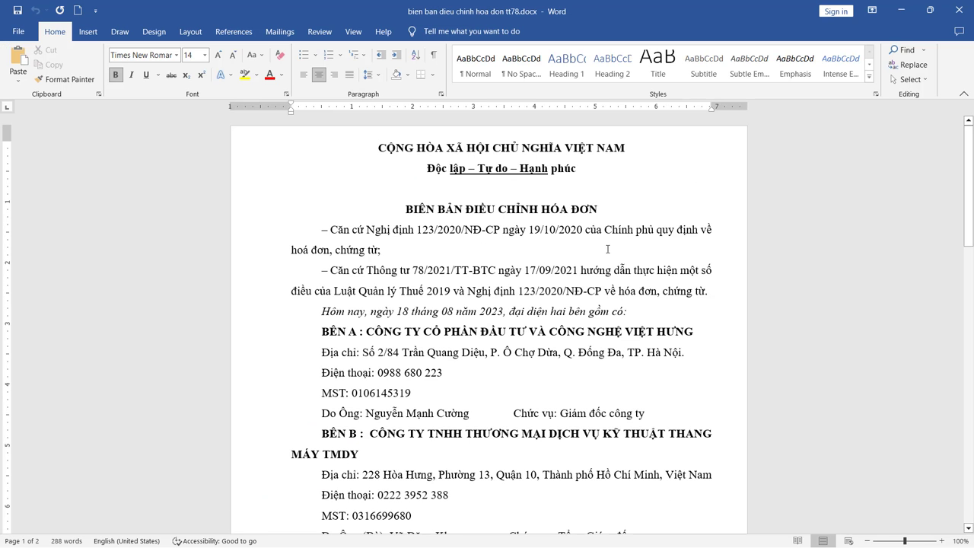
Review the parties' details in the invoice adjustment minutes, highlighting the name of company B
scroll(416, 304, "down", 1)
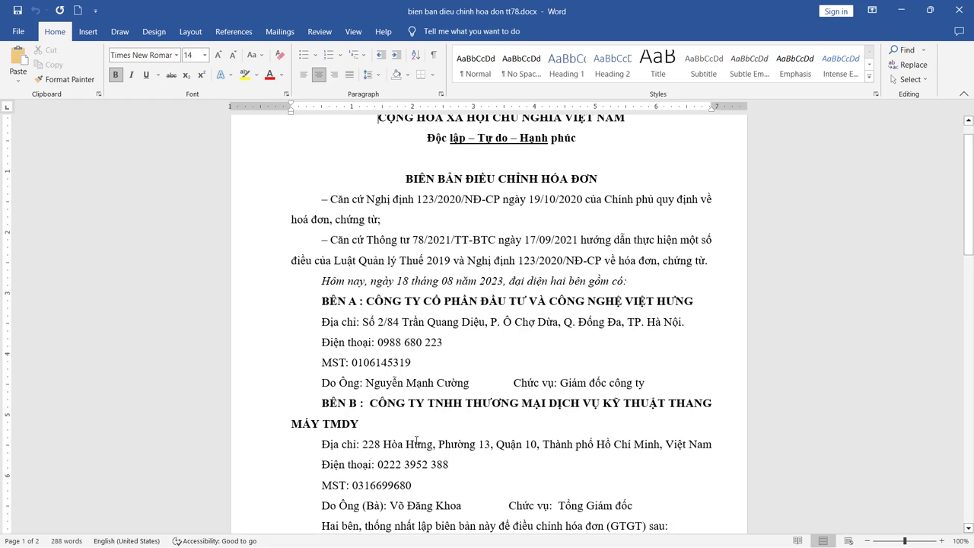
left_click(392, 424, "shift")
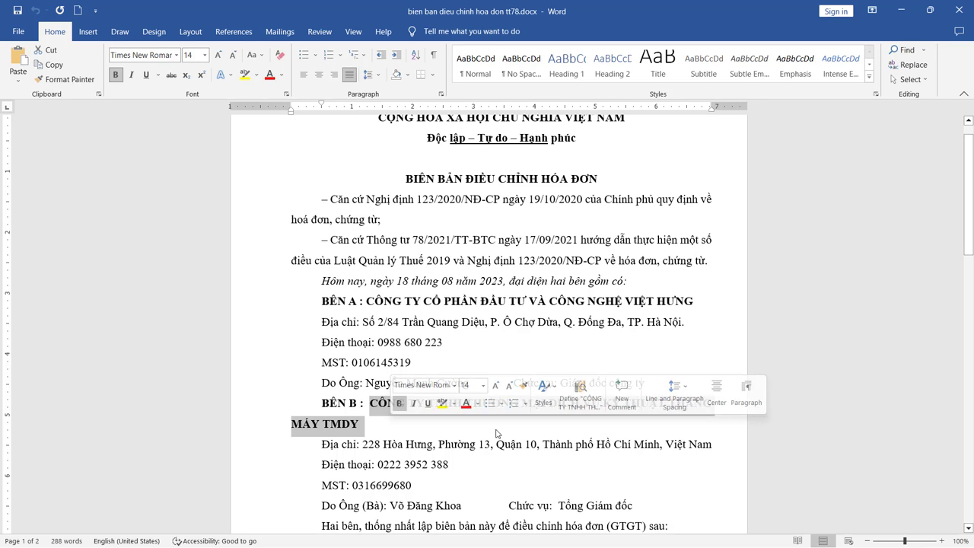
scroll(441, 388, "down", 4)
scroll(443, 384, "up", 5)
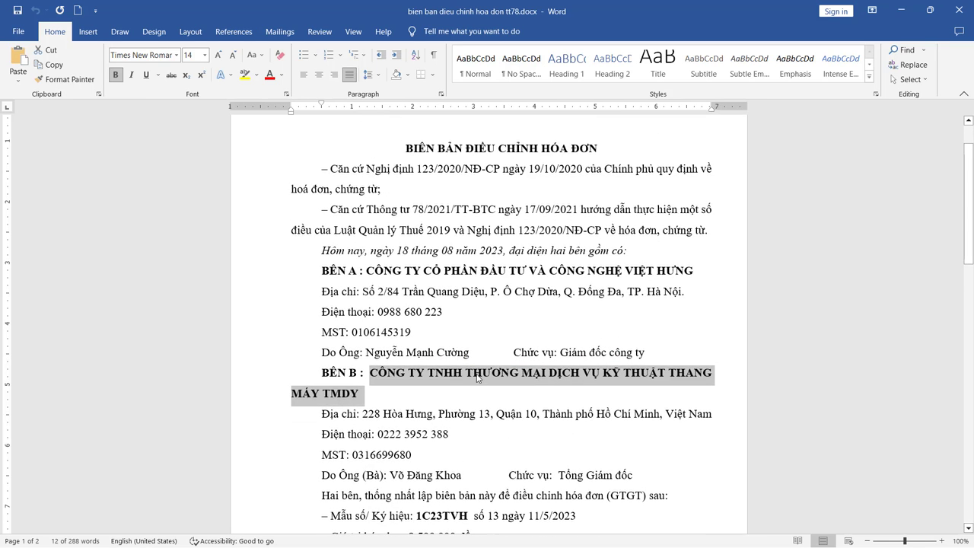
scroll(545, 400, "down", 5)
scroll(544, 399, "down", 3)
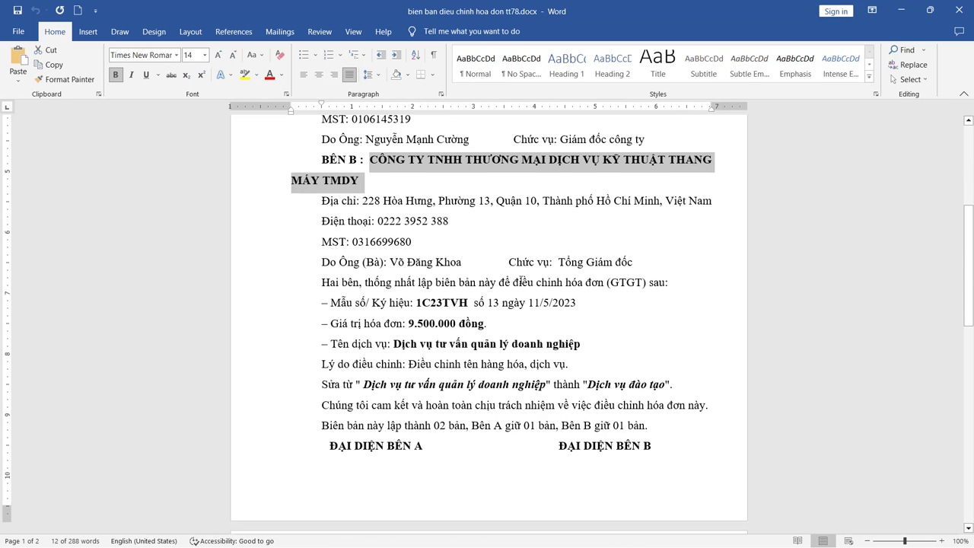
Review the adjustment minutes' invoice symbol, number and date, value, service name, adjustment reason and corrected service name
left_click_drag(513, 283, 607, 282)
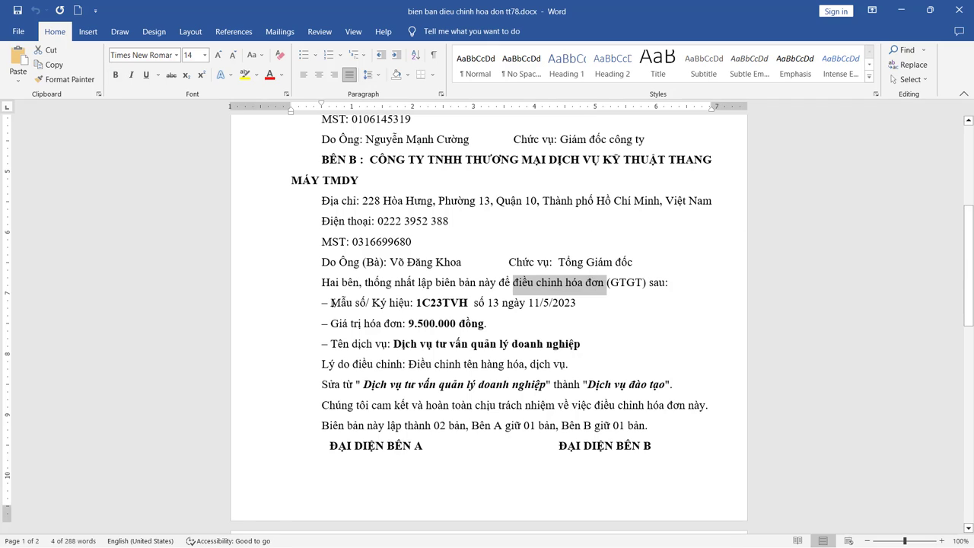
left_click_drag(330, 303, 585, 300)
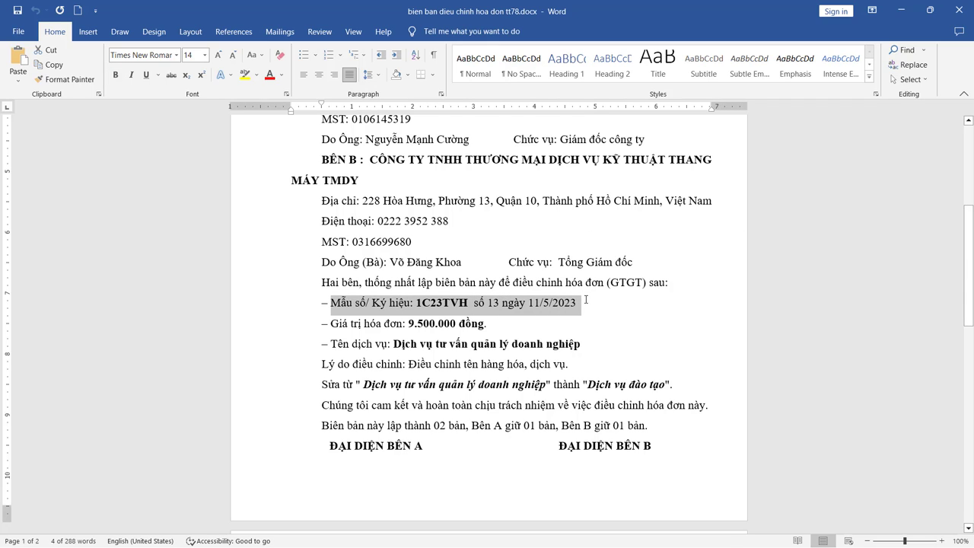
left_click_drag(322, 322, 484, 323)
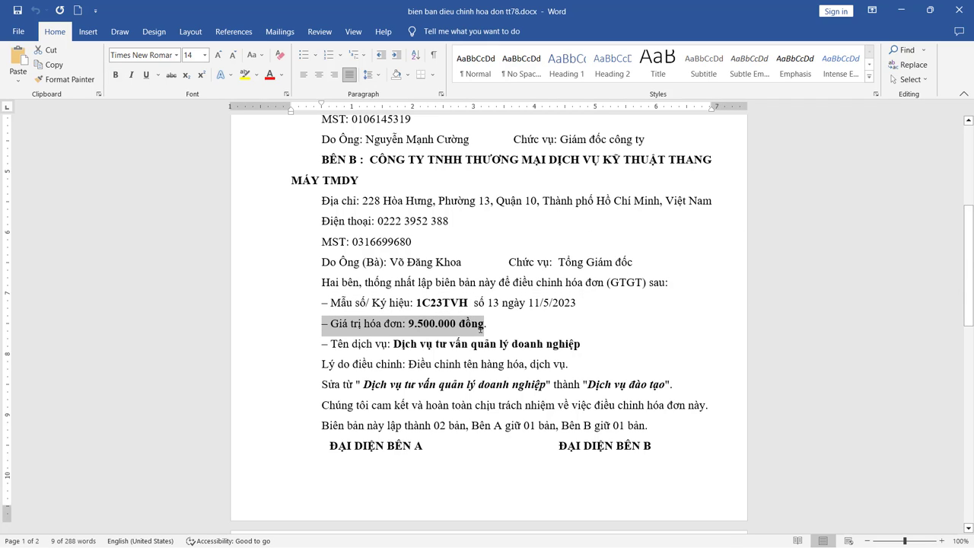
left_click_drag(323, 344, 472, 344)
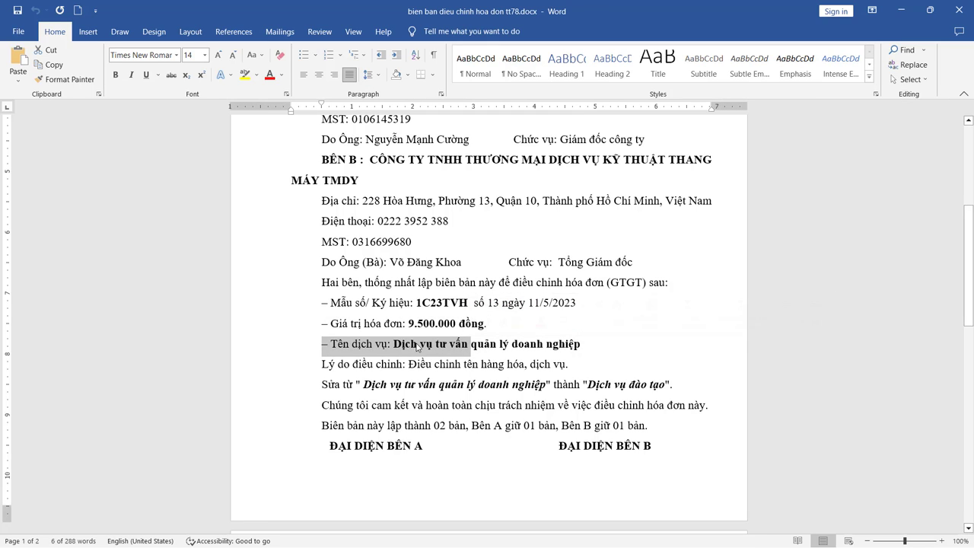
left_click_drag(393, 344, 580, 344)
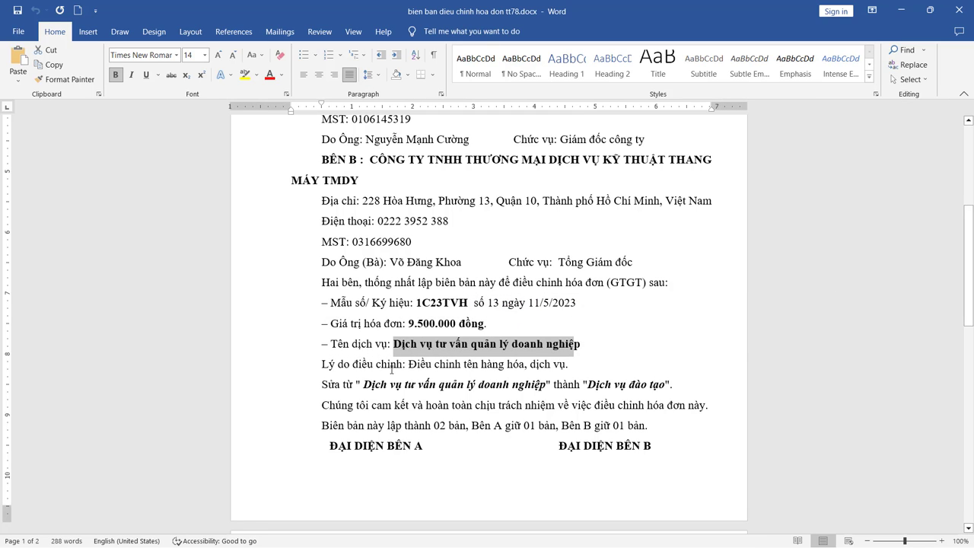
left_click_drag(408, 364, 564, 364)
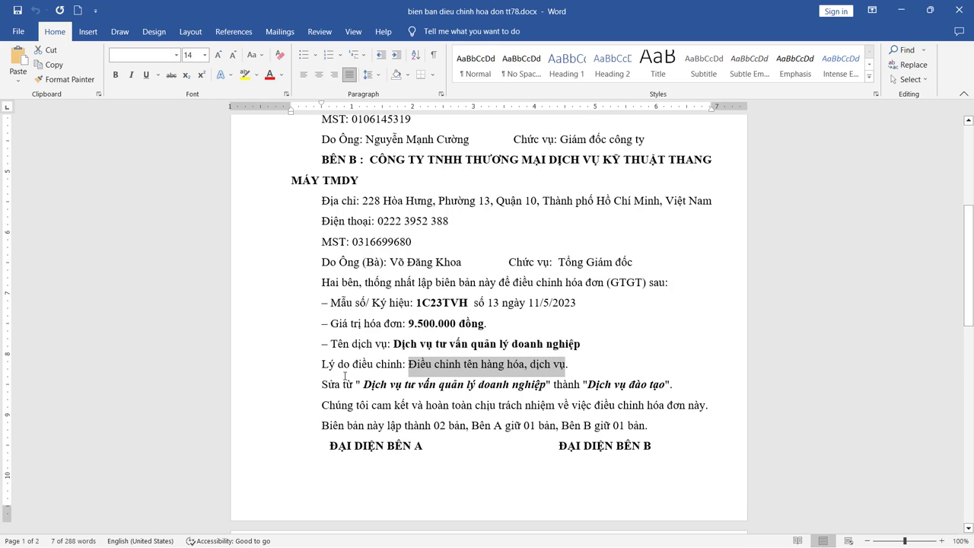
left_click(323, 384)
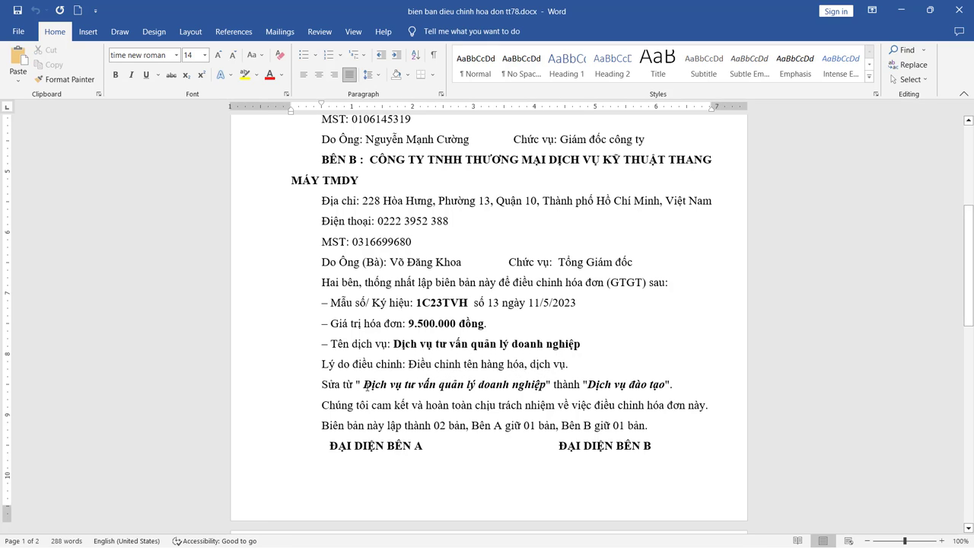
left_click_drag(365, 385, 656, 388)
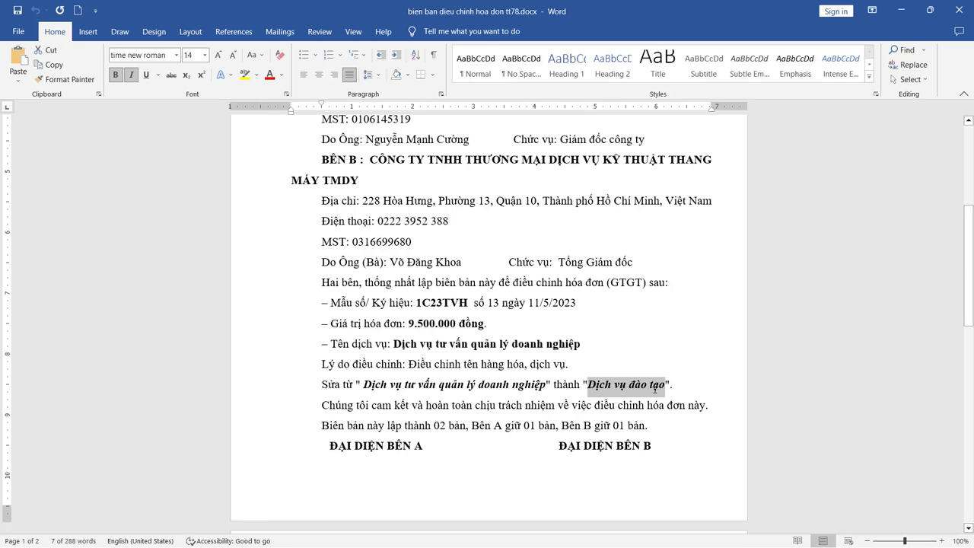
scroll(446, 323, "up", 2)
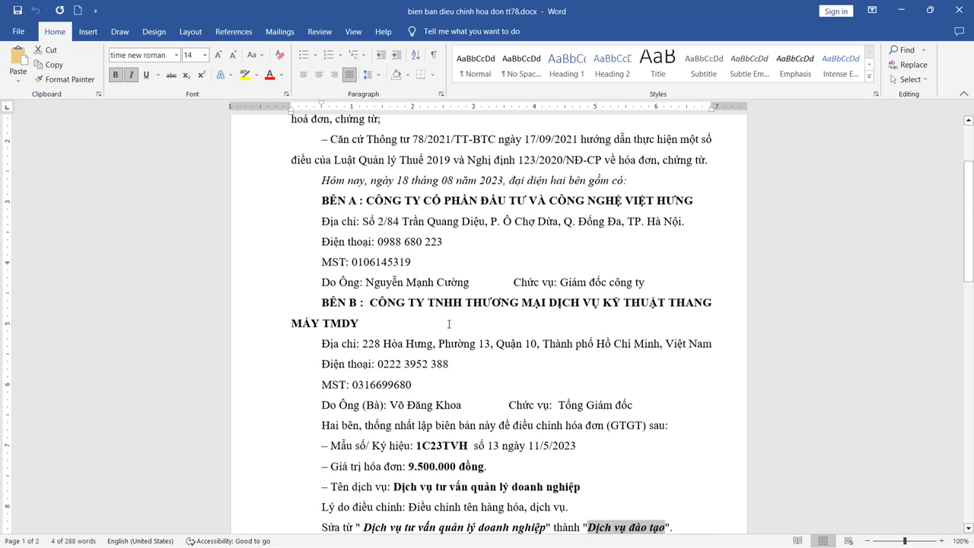
scroll(445, 334, "down", 1)
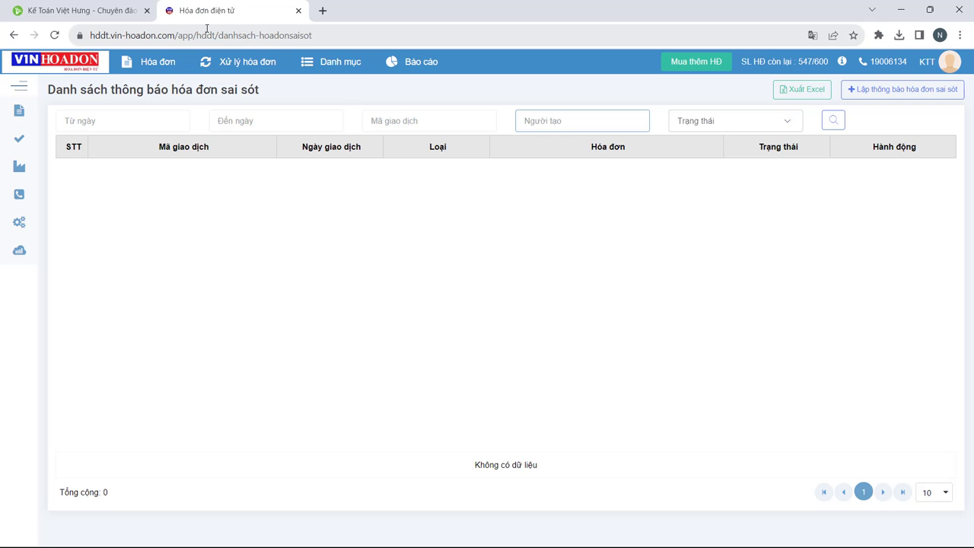
In VIN HOADON, start an invoice error notice of type "Thông báo hủy/giải trình của NNT" for Hà Nội, Quận Đống đa, covering issued electronic invoices
mouse_move(247, 67)
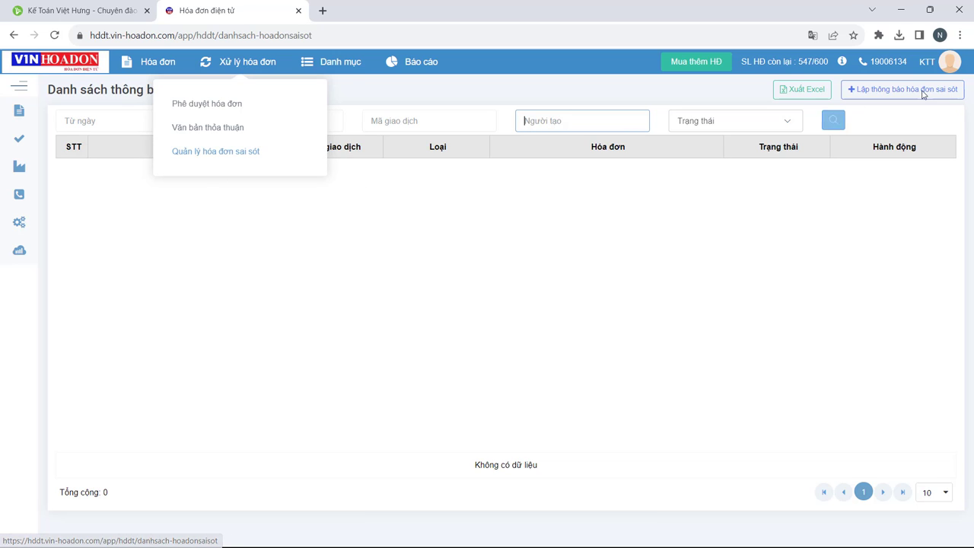
left_click(896, 95)
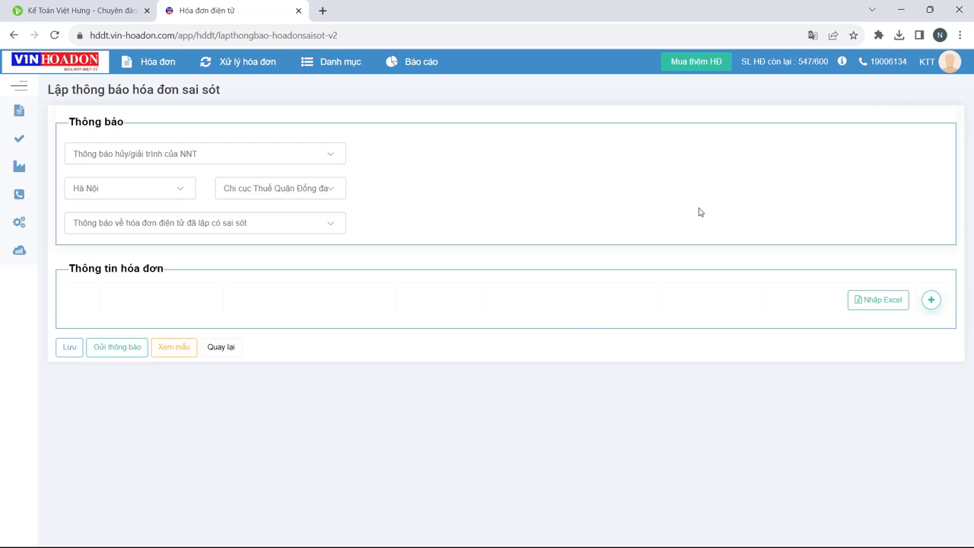
left_click(331, 157)
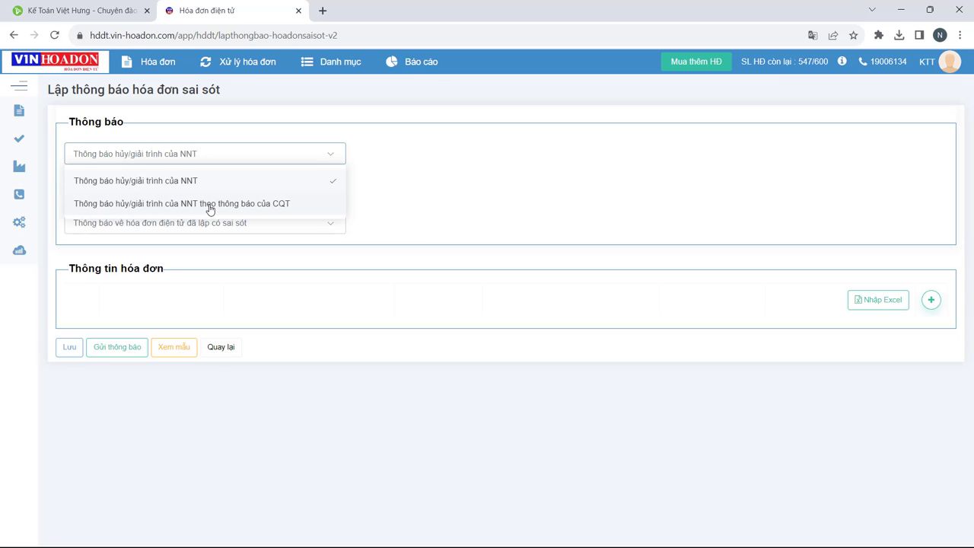
left_click(169, 183)
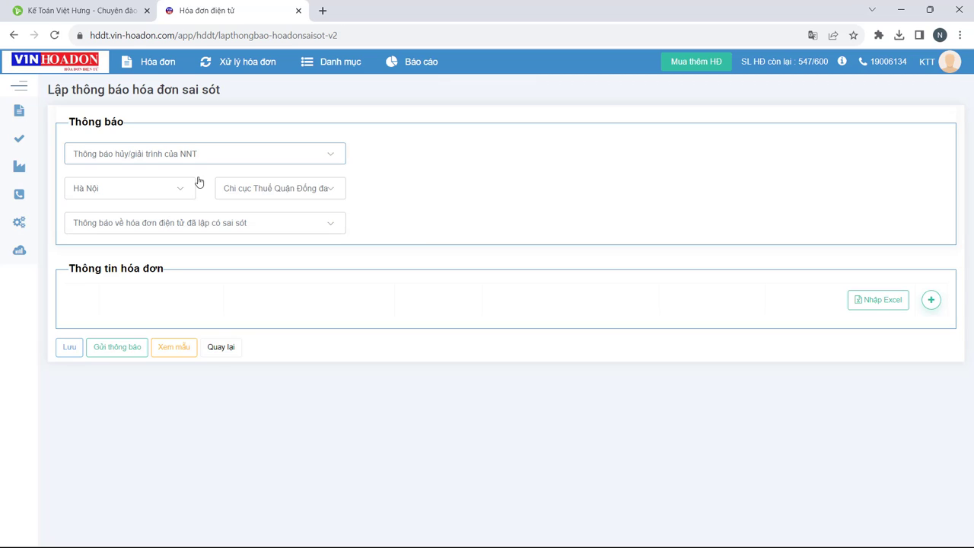
left_click(179, 188)
left_click(89, 273)
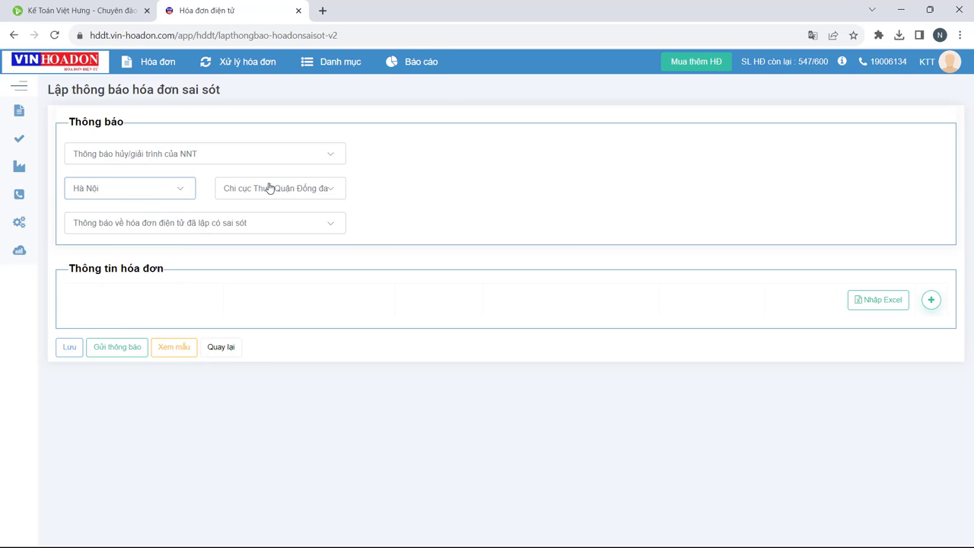
left_click(330, 195)
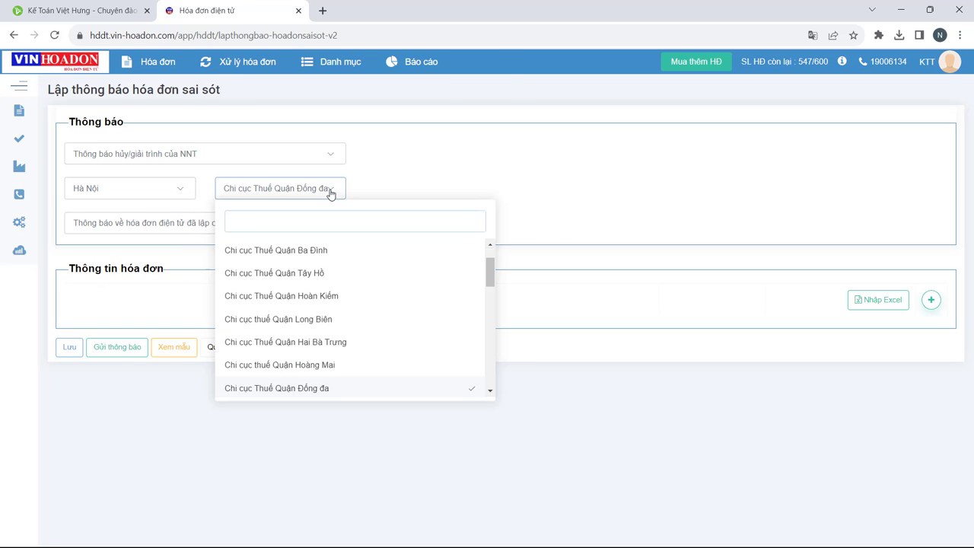
left_click(330, 195)
left_click(330, 223)
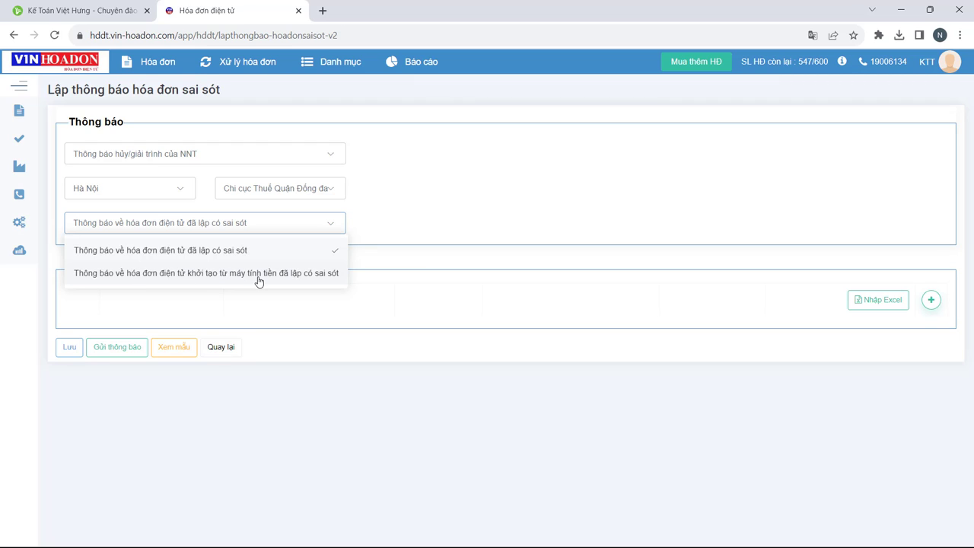
left_click(196, 251)
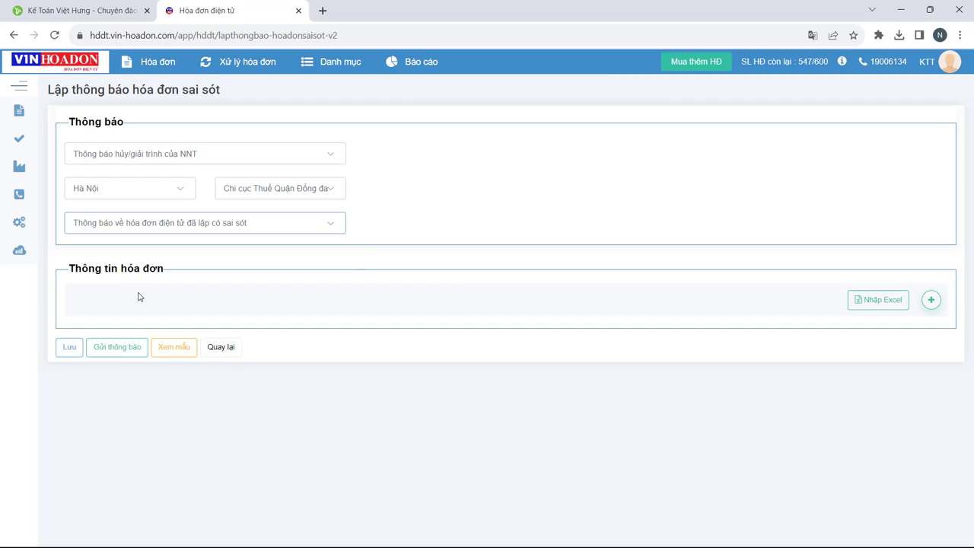
Add invoice 13 to the notice with the nature "Điều chỉnh" and the reason "Sai tên hàng hóa dịch vụ"
left_click(931, 301)
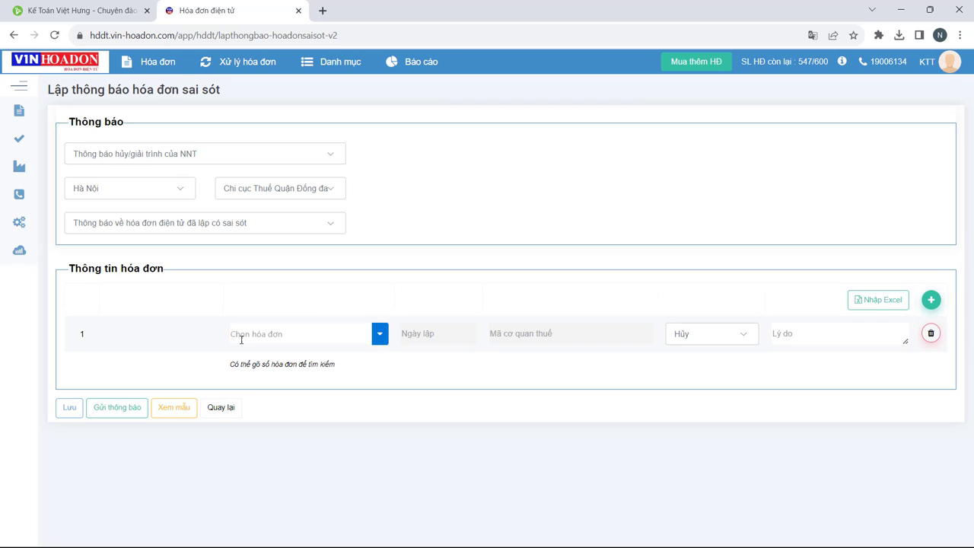
left_click(281, 333)
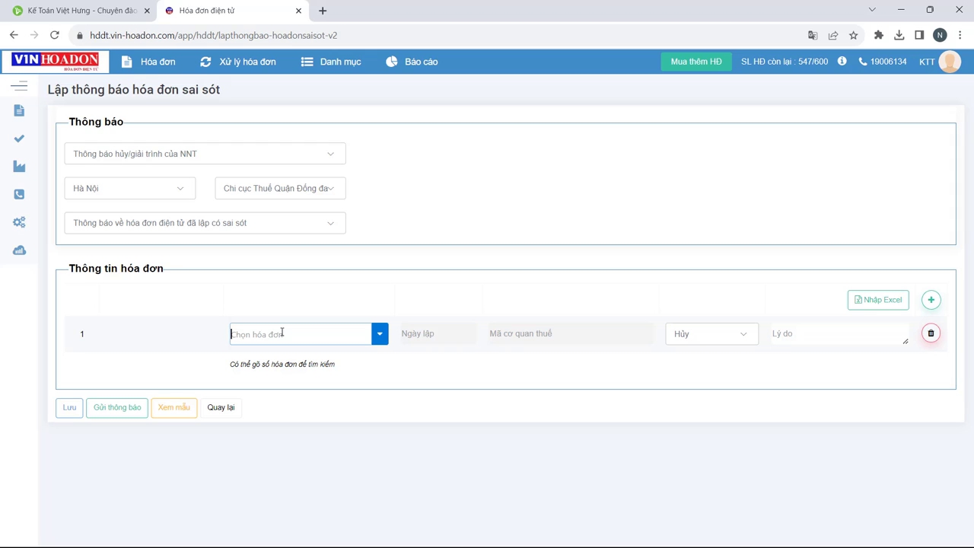
type("13")
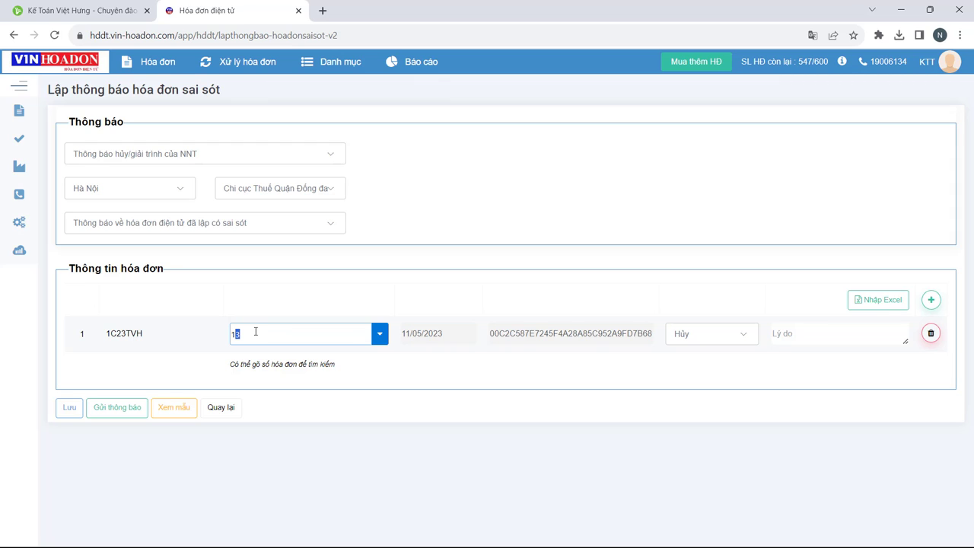
left_click(742, 341)
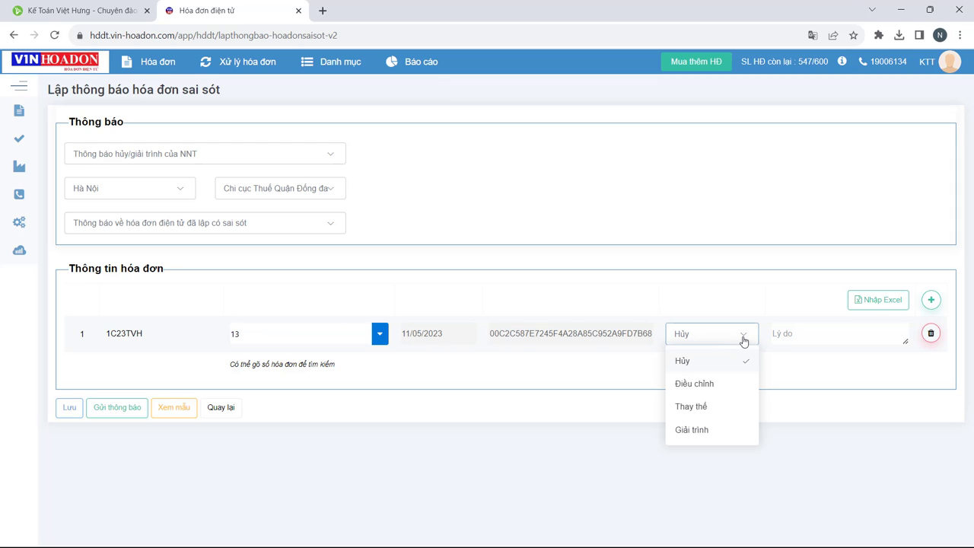
left_click(697, 390)
left_click(803, 333)
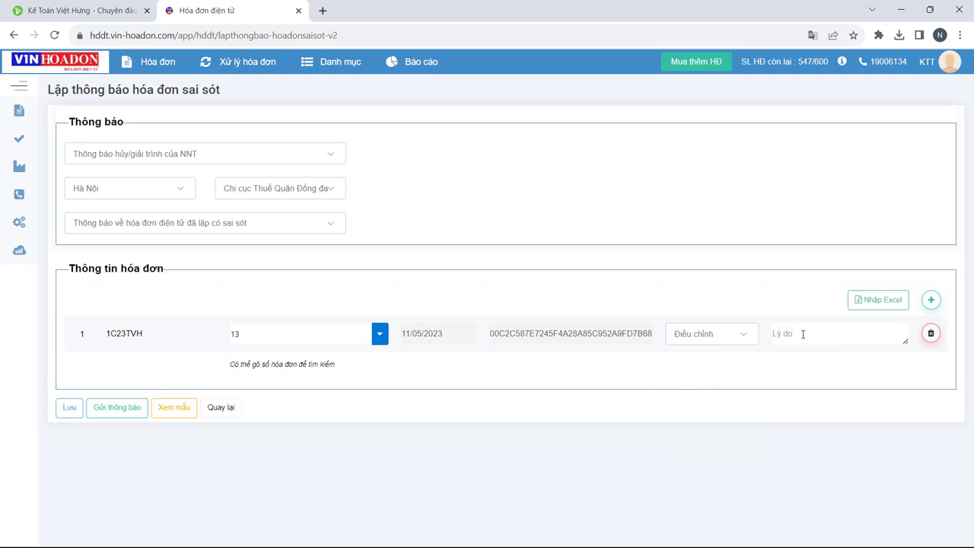
type("Sai tên hàng hóa dịch vụ")
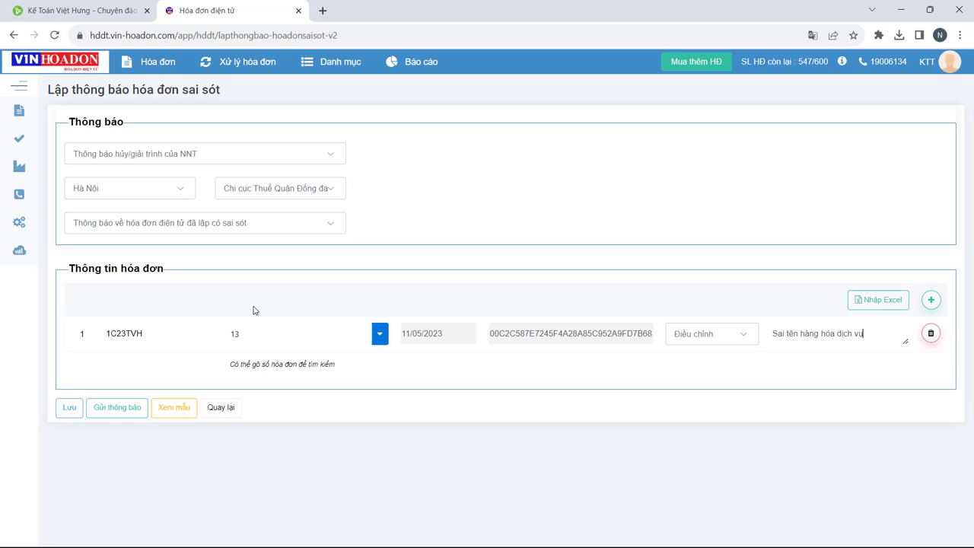
Preview the error notice form, close the preview and remove the invoice row from the notice
left_click(174, 407)
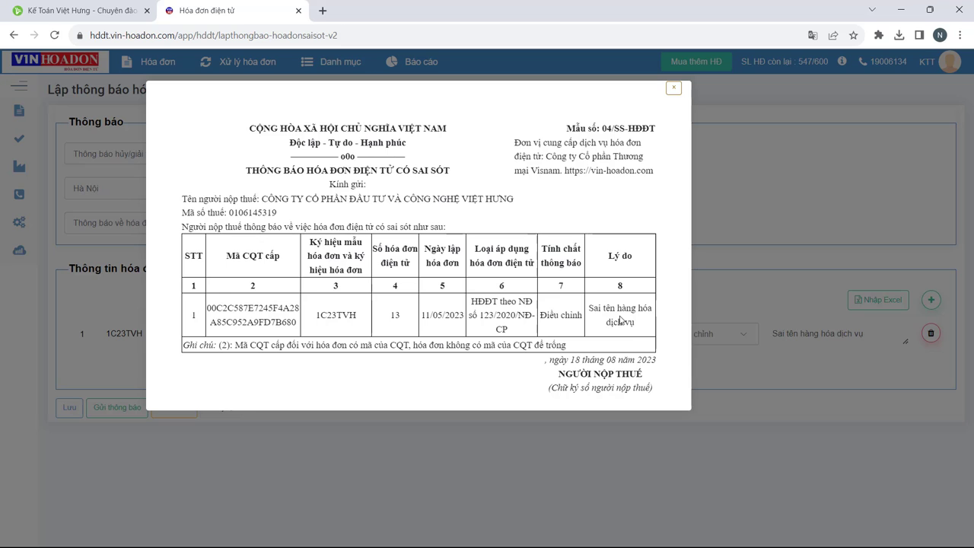
left_click(695, 102)
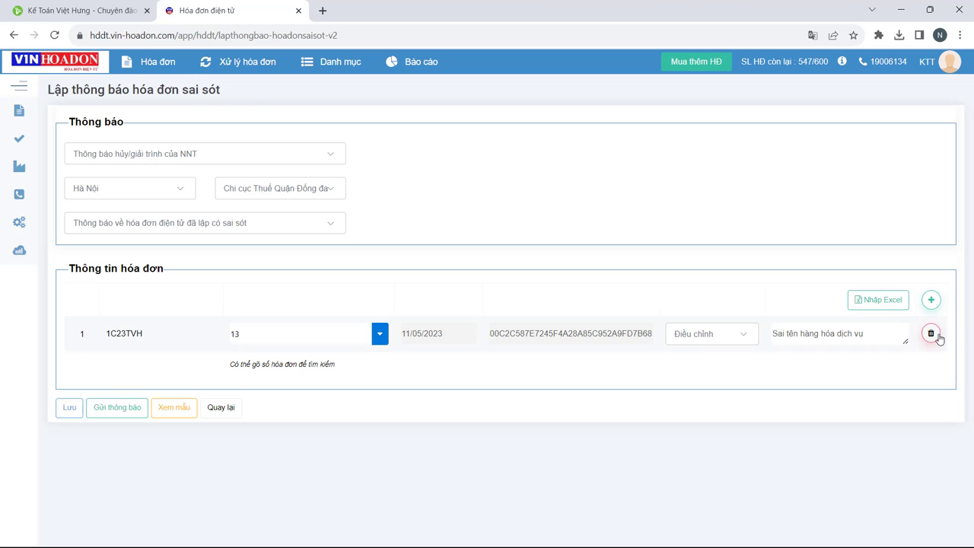
left_click(930, 334)
Create an adjustment invoice from template 1C23TVH(21), with original template 1C23TVH(20) and original invoice 0000013 dated 11/05/2023
mouse_move(144, 65)
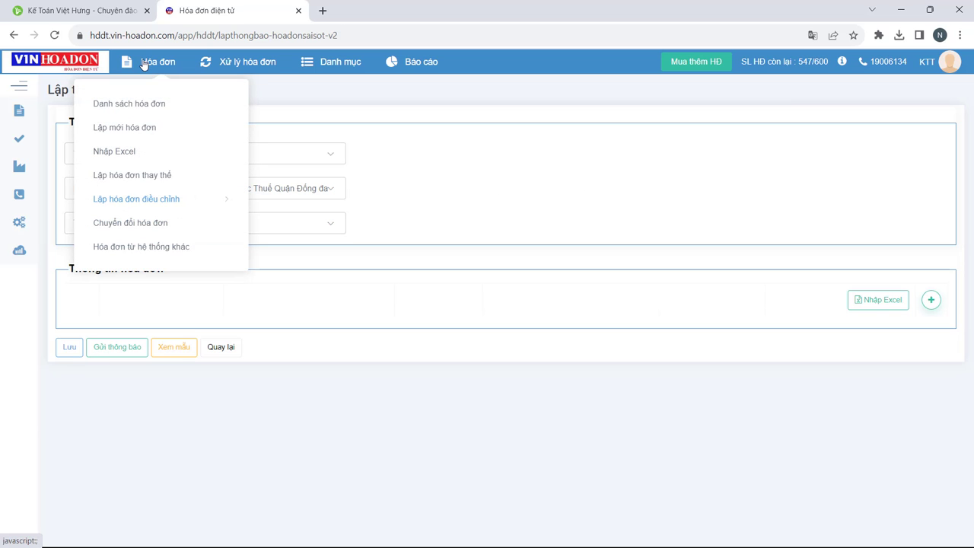
mouse_move(128, 205)
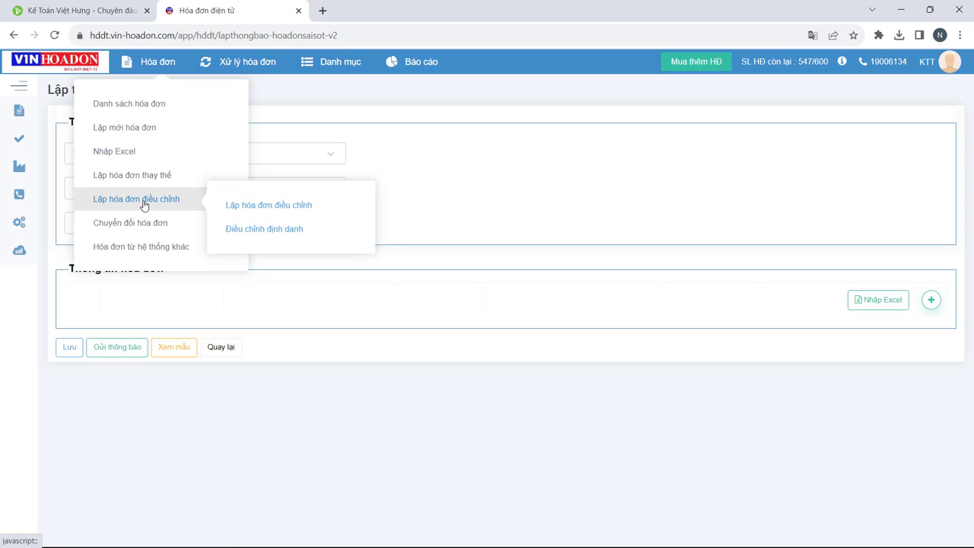
left_click(262, 206)
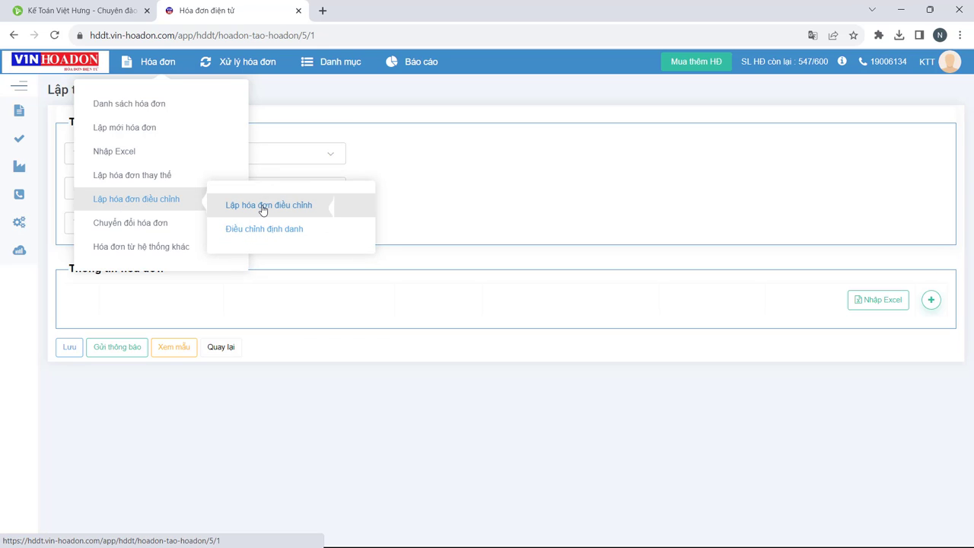
left_click(315, 145)
left_click(145, 201)
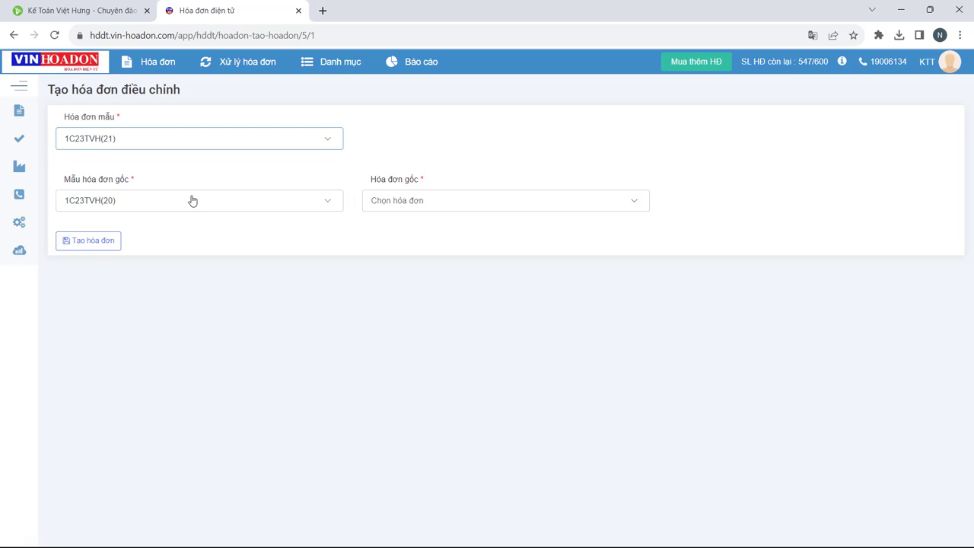
left_click(483, 207)
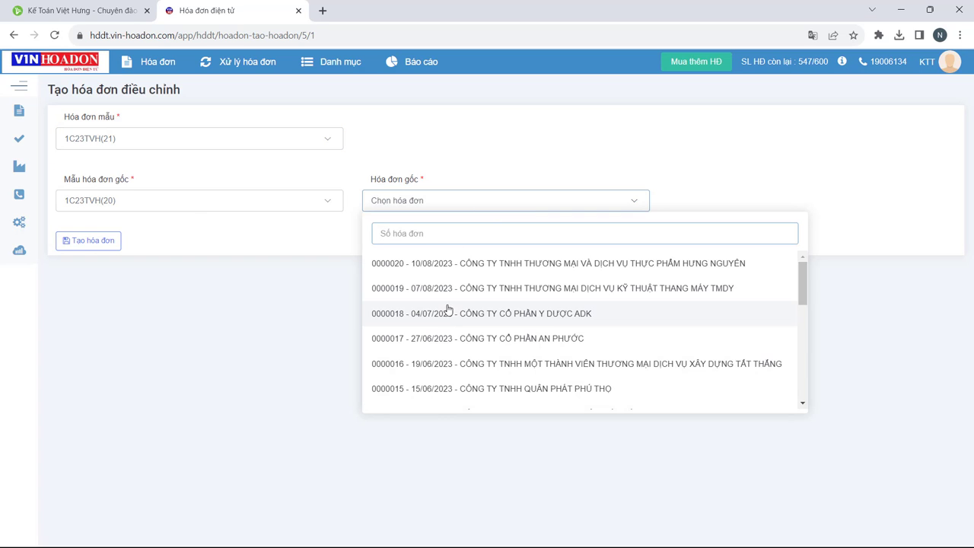
scroll(446, 324, "down", 2)
left_click(393, 375)
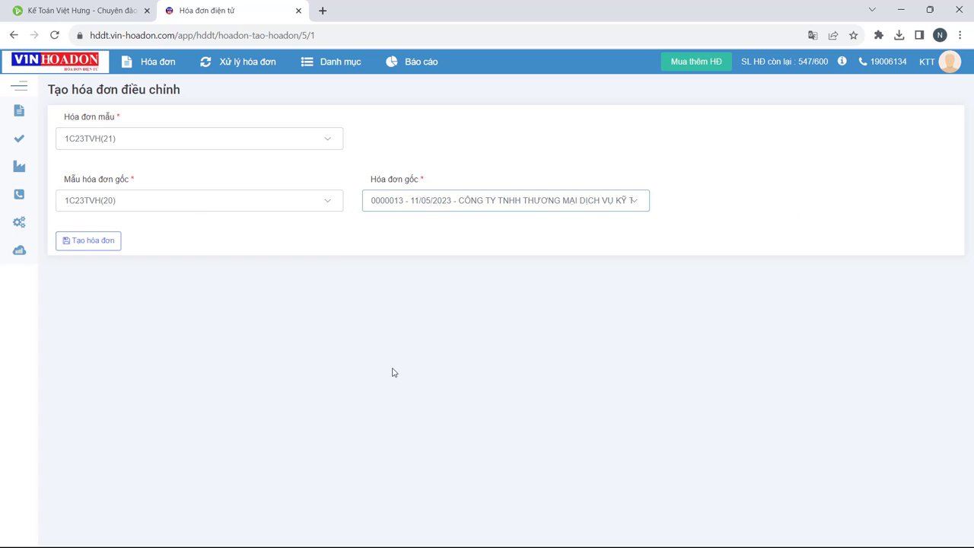
left_click(86, 244)
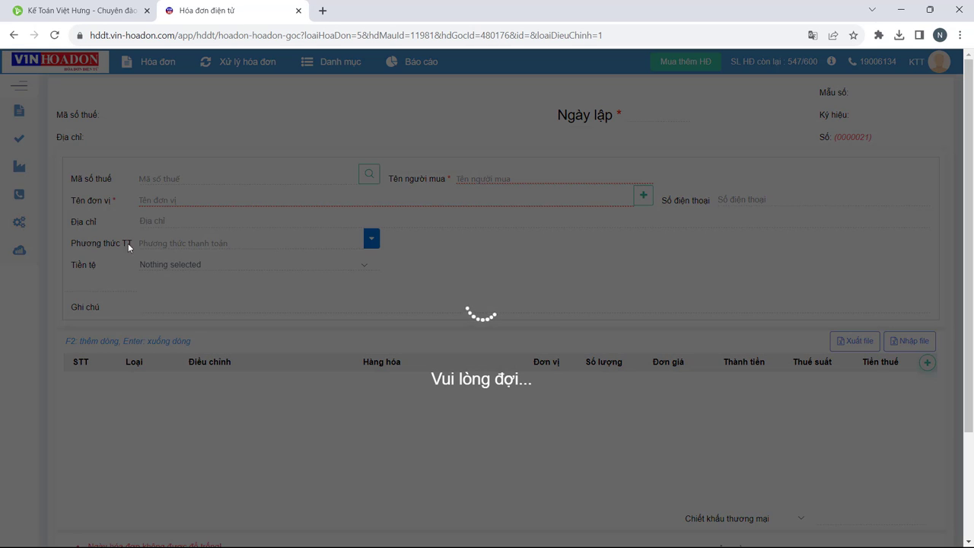
Set the first invoice line to type "Dịch vụ" with the item "Dịch vụ đào tạo" and a 10% tax rate
scroll(139, 245, "down", 2)
left_click(158, 288)
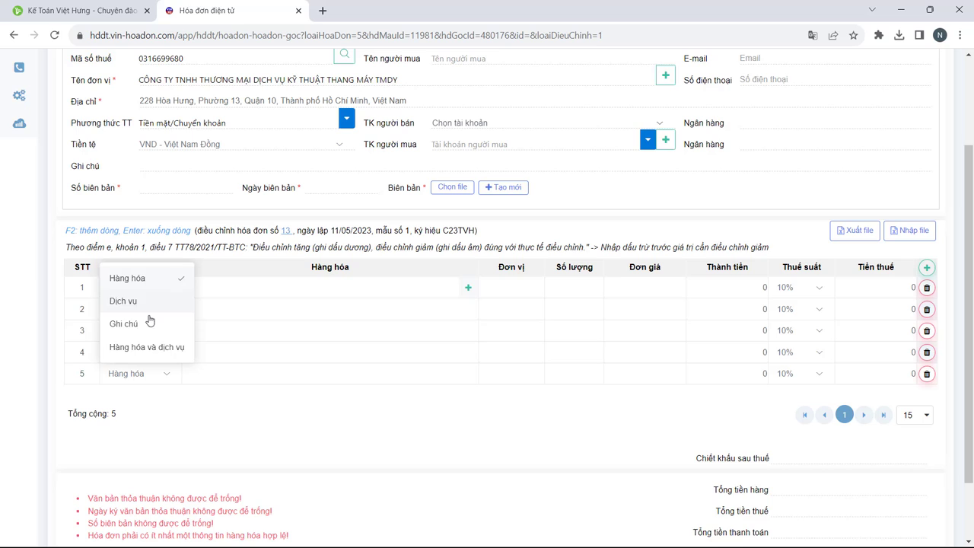
left_click(133, 305)
type("dv")
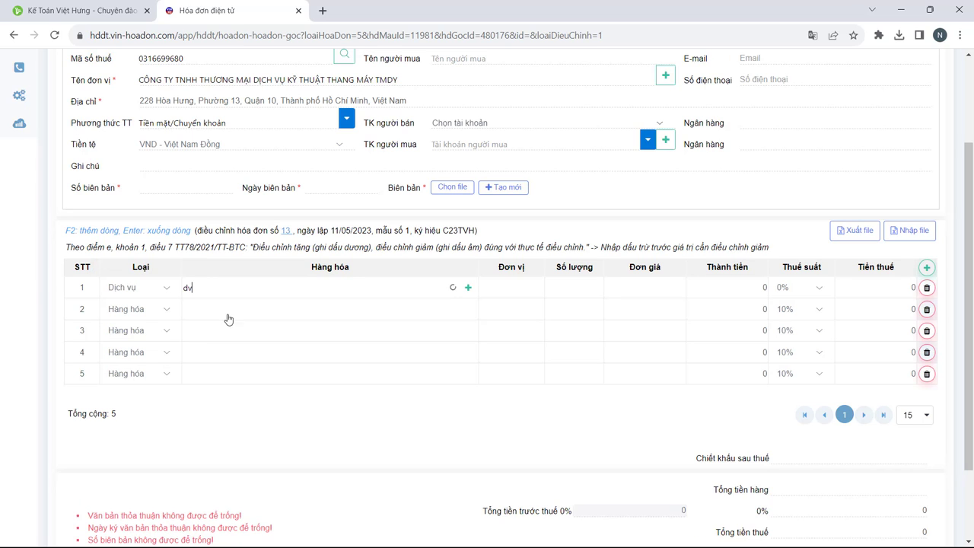
left_click(258, 376)
left_click(820, 288)
left_click(789, 359)
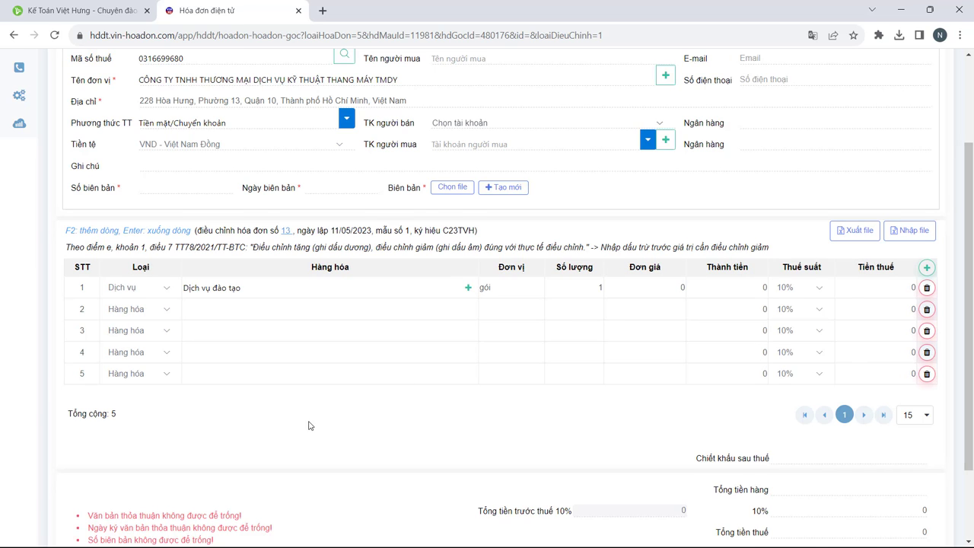
Preview the adjustment invoice, check its adjustment reference line, service name and amounts, and close the preview
scroll(907, 216, "down", 2)
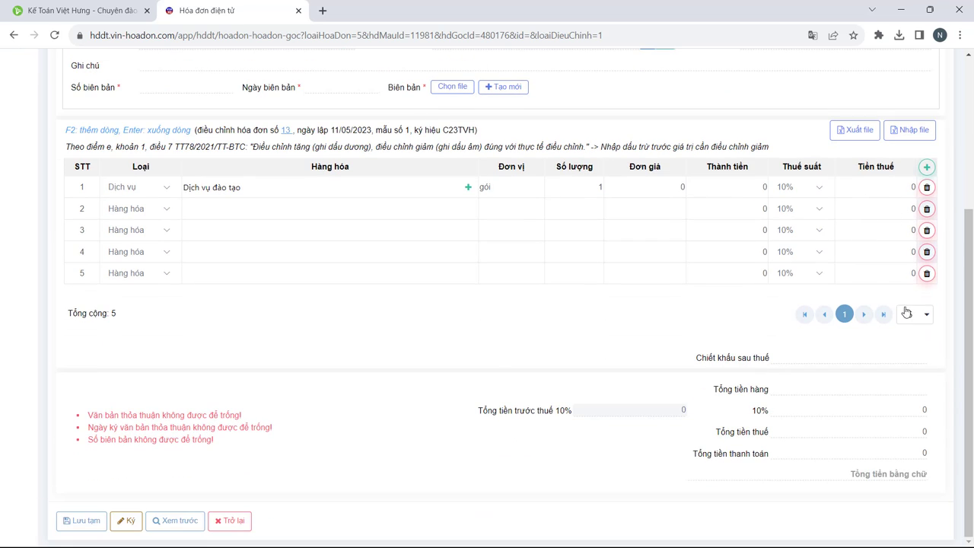
left_click(181, 521)
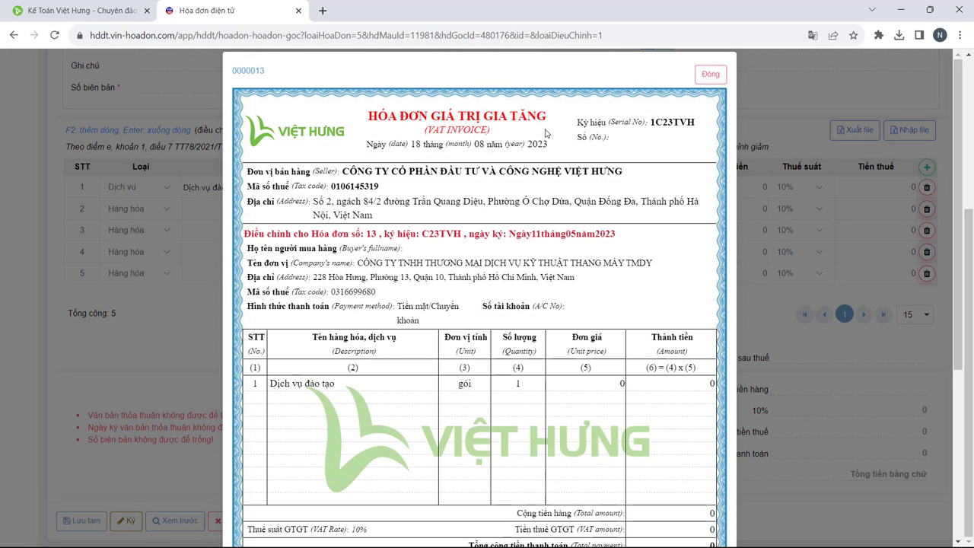
scroll(458, 163, "down", 1)
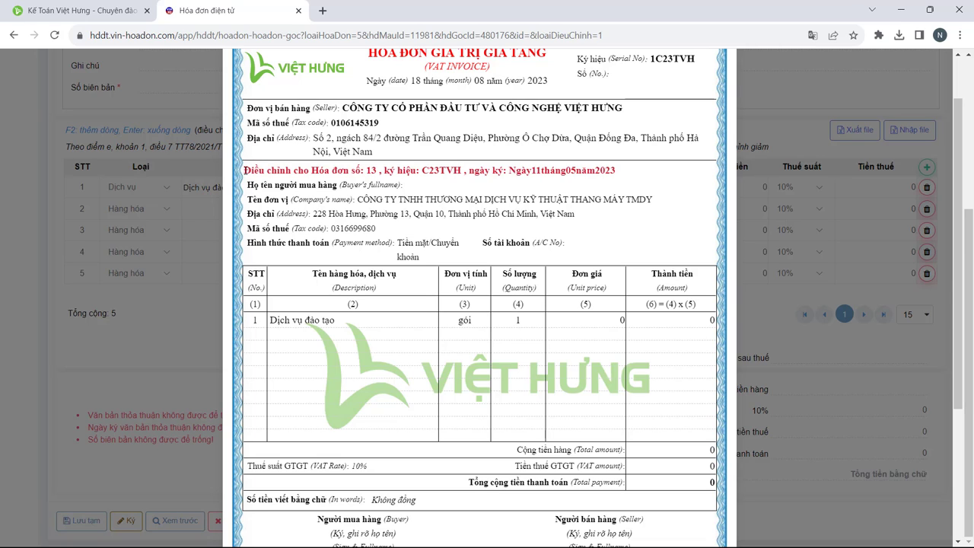
left_click_drag(243, 170, 634, 173)
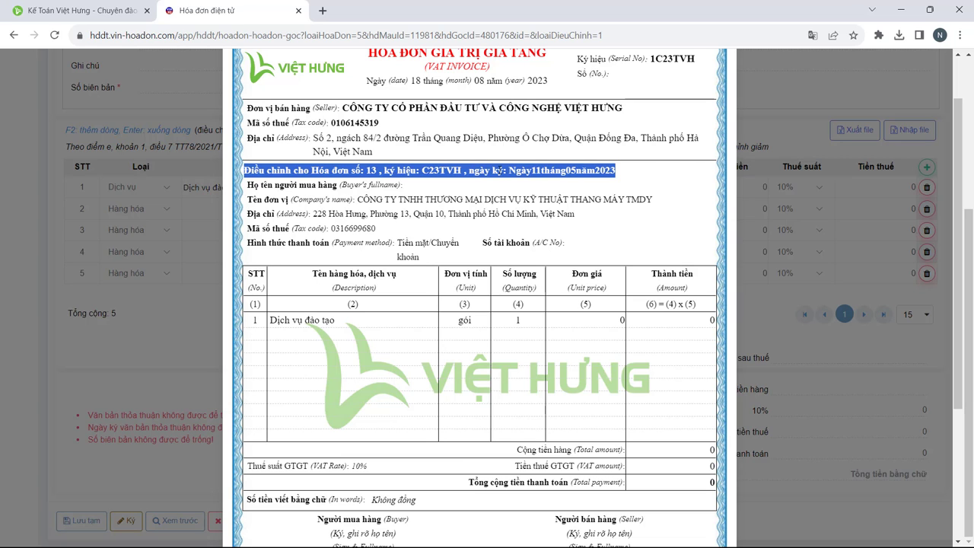
scroll(311, 330, "down", 1)
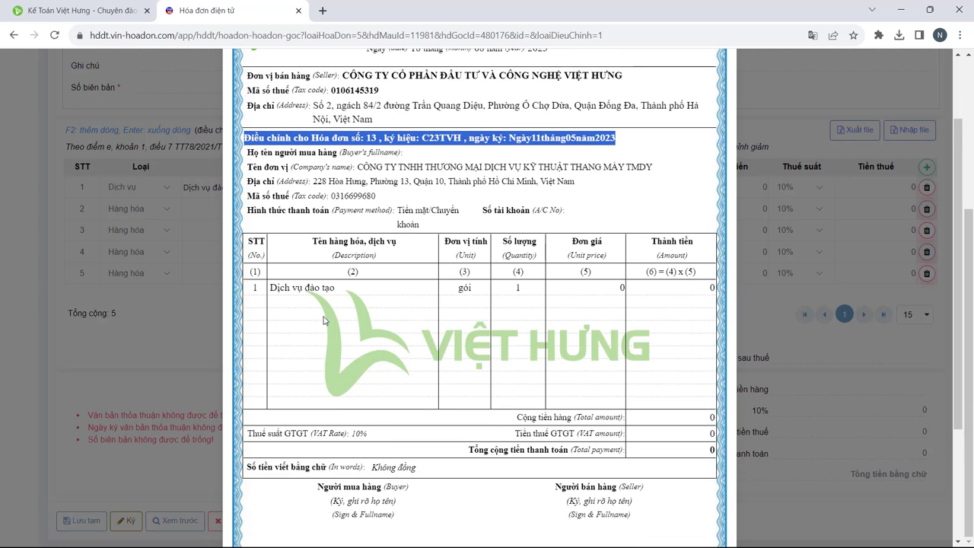
left_click_drag(275, 258, 336, 262)
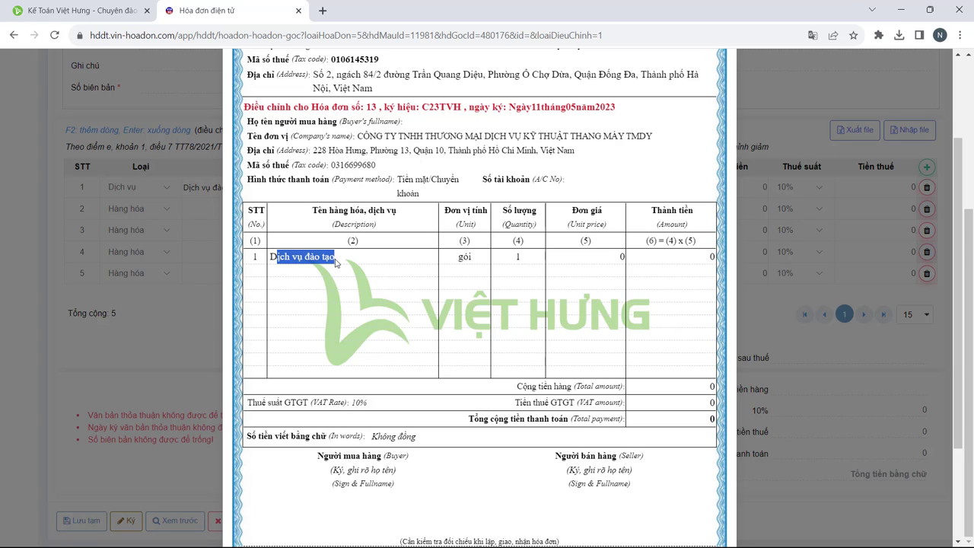
scroll(637, 355, "down", 2)
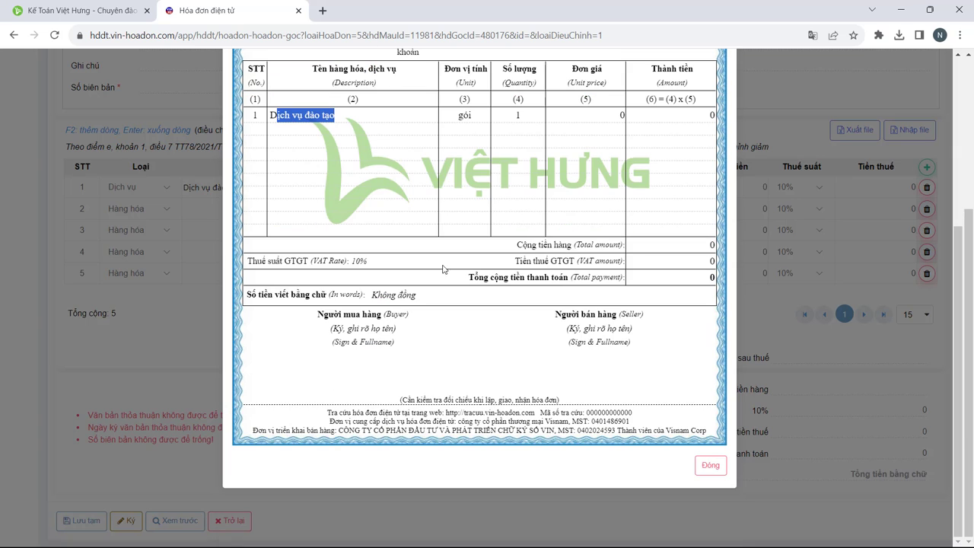
left_click(707, 465)
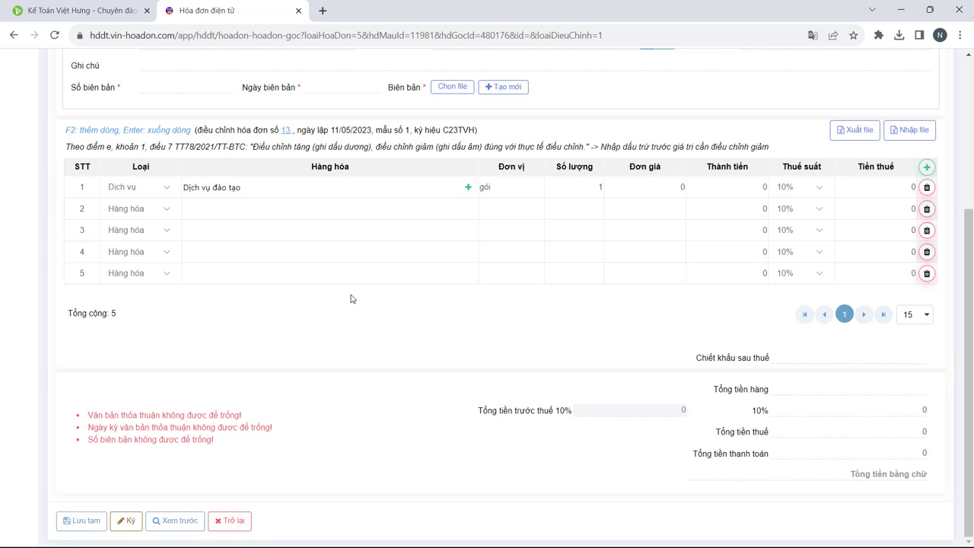
Enter minutes number 12 dated 18/08/2023 and attach "bien ban dieu chinh.pdf" as the adjustment minutes
scroll(351, 298, "up", 2)
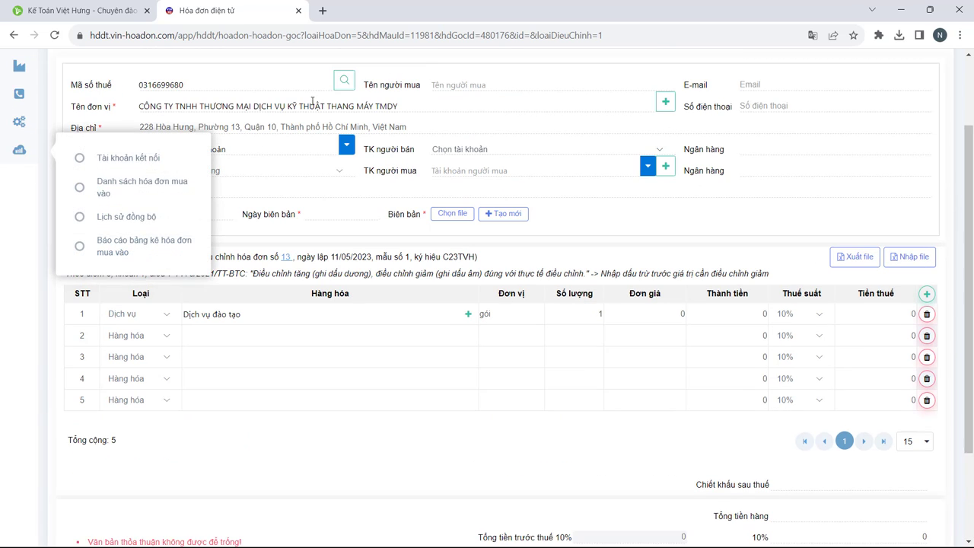
scroll(209, 162, "up", 1)
scroll(209, 162, "up", 1)
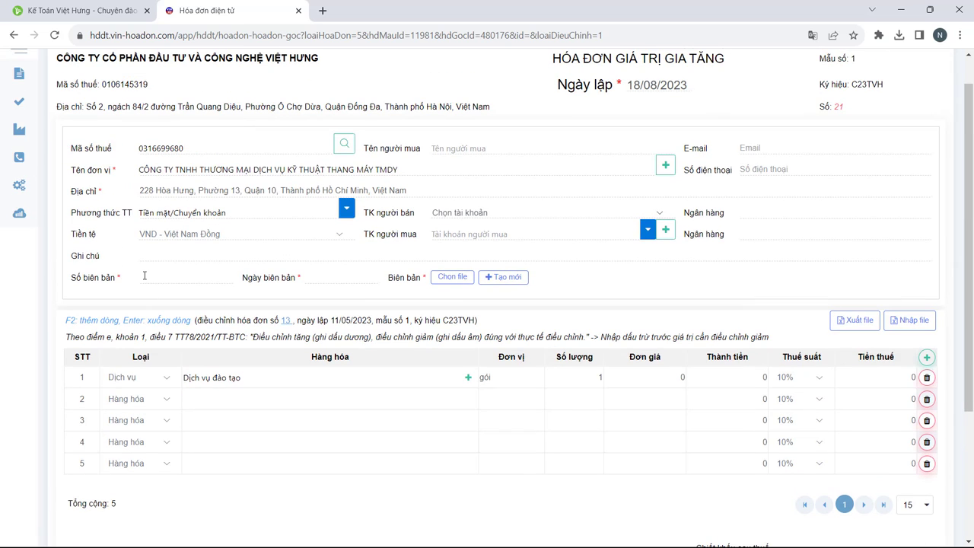
type("12")
left_click(333, 277)
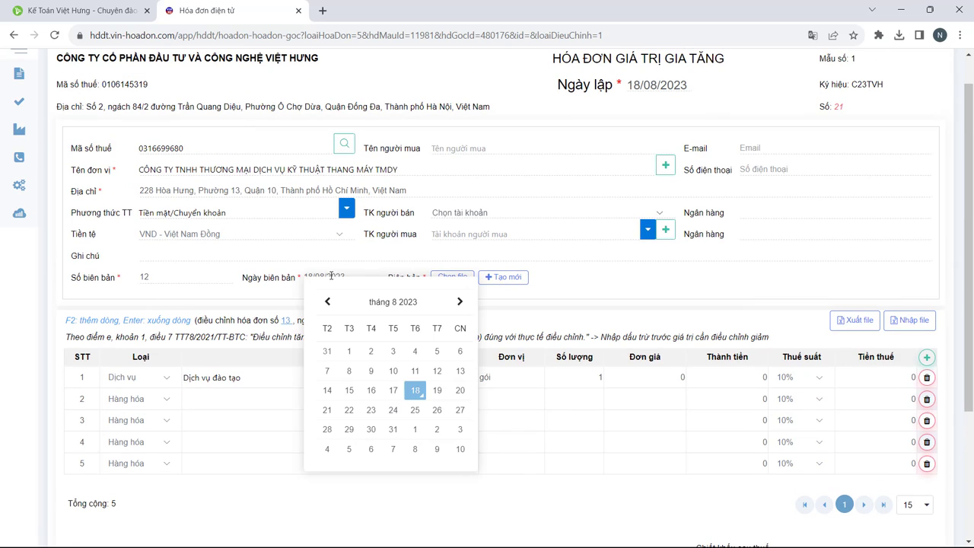
left_click(414, 390)
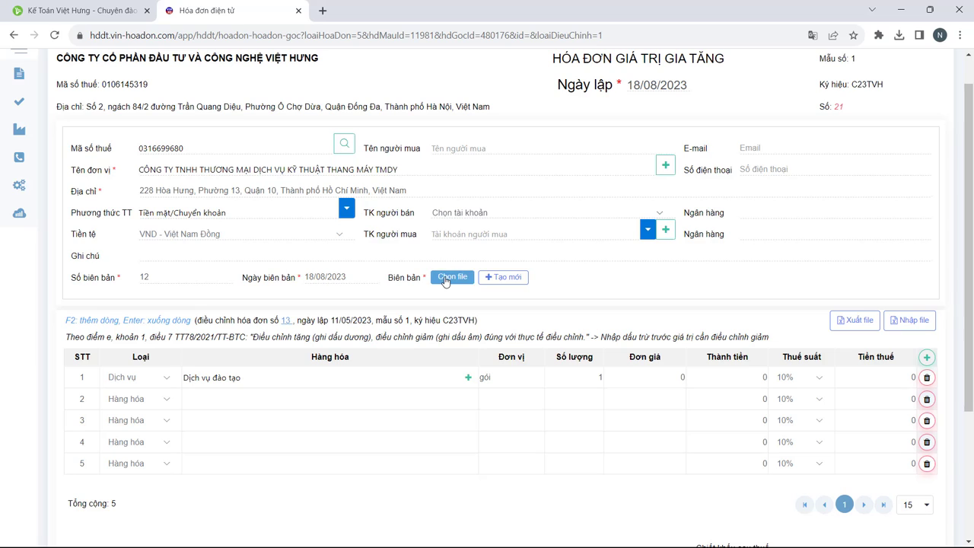
left_click(445, 279)
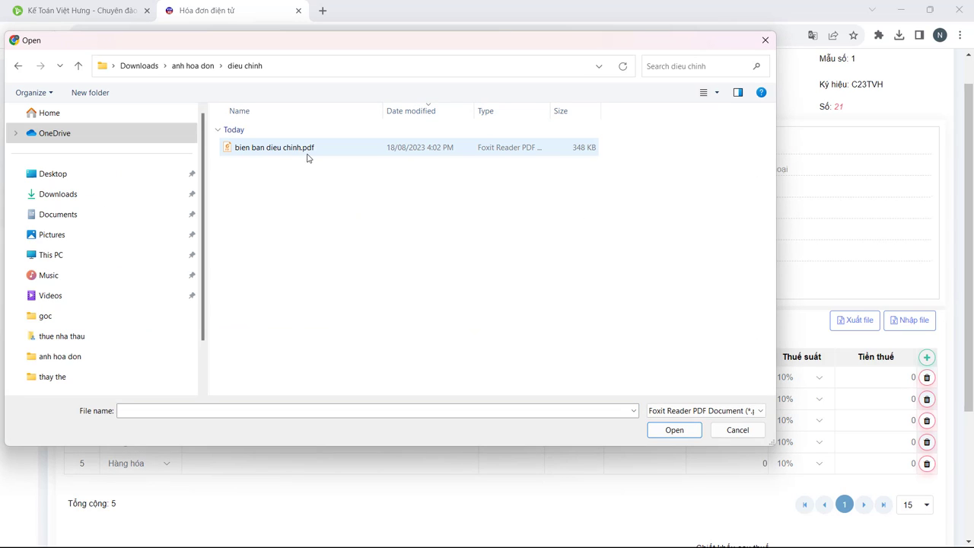
left_click(239, 150)
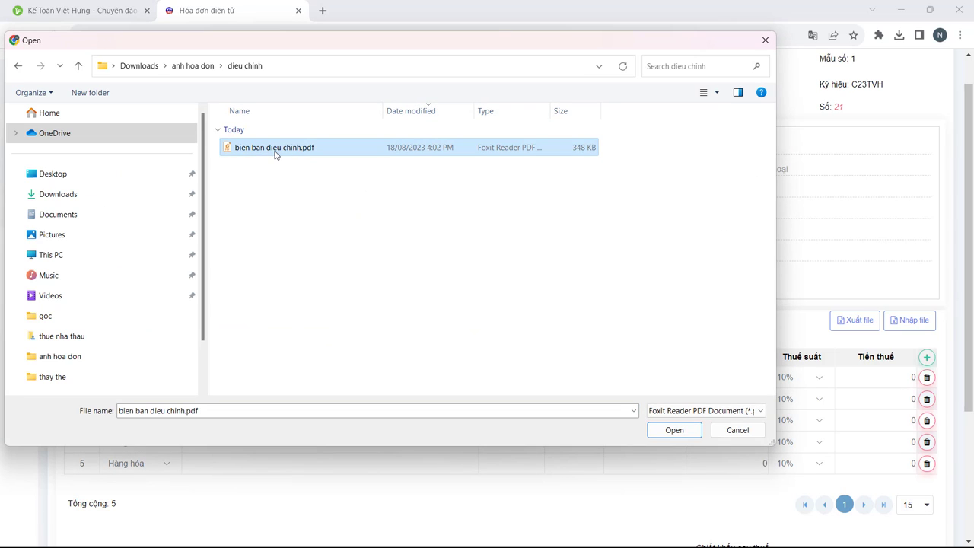
left_click(673, 430)
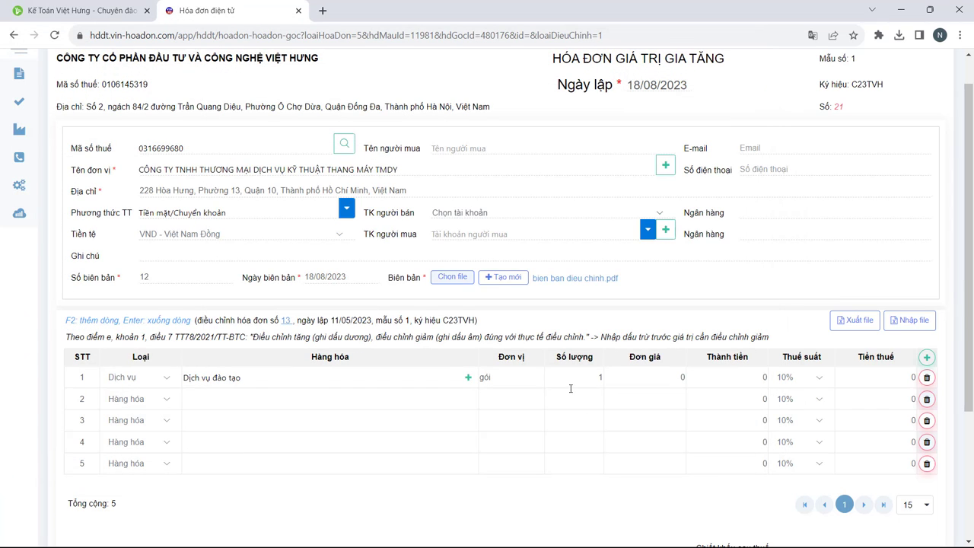
Review the completed adjustment invoice, checking its invoice number and the service name on the first line
scroll(486, 350, "down", 1)
scroll(486, 351, "down", 3)
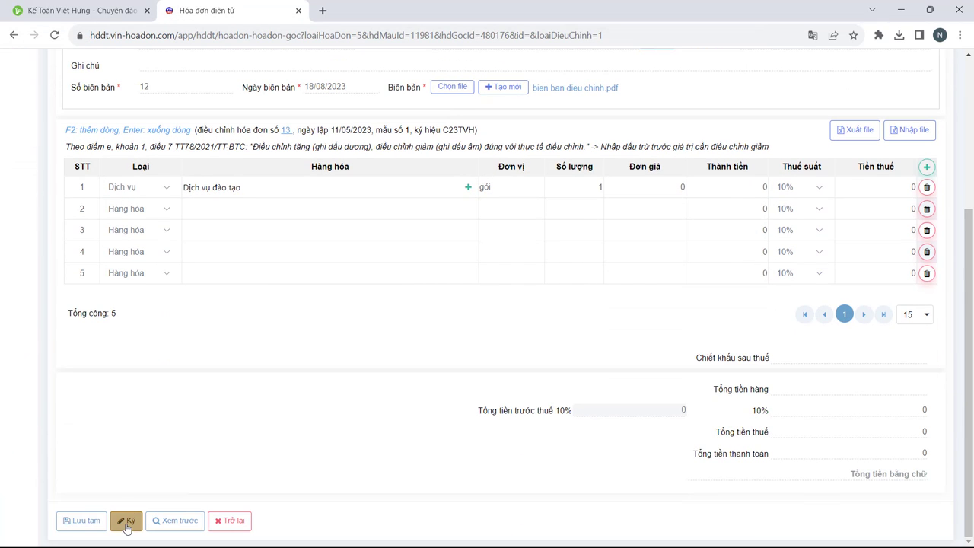
scroll(438, 384, "up", 3)
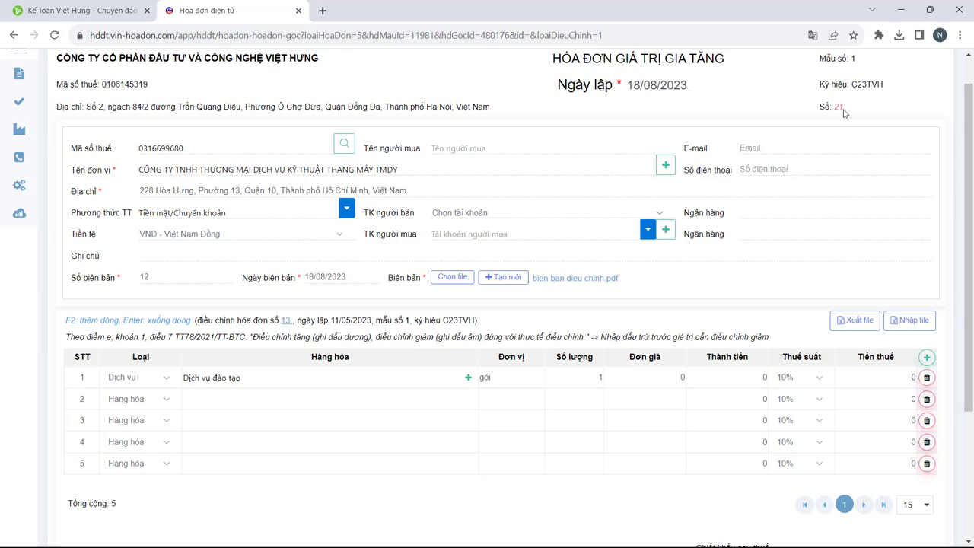
left_click_drag(856, 109, 832, 106)
left_click_drag(259, 378, 197, 383)
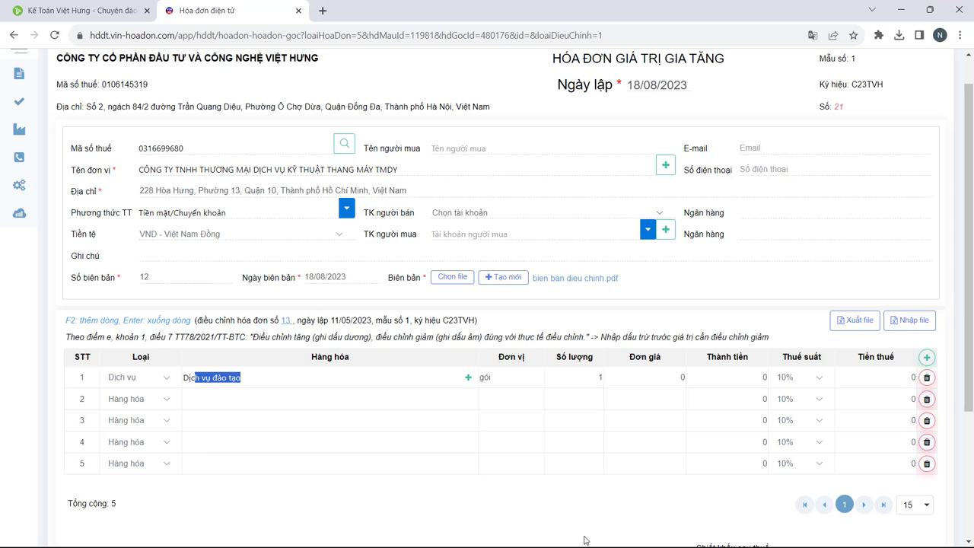
In MISA SME, open the sales voucher for invoice 13, unpost it and change its item to DV02 "Dịch vụ đào tạo"
key("super+shift+s")
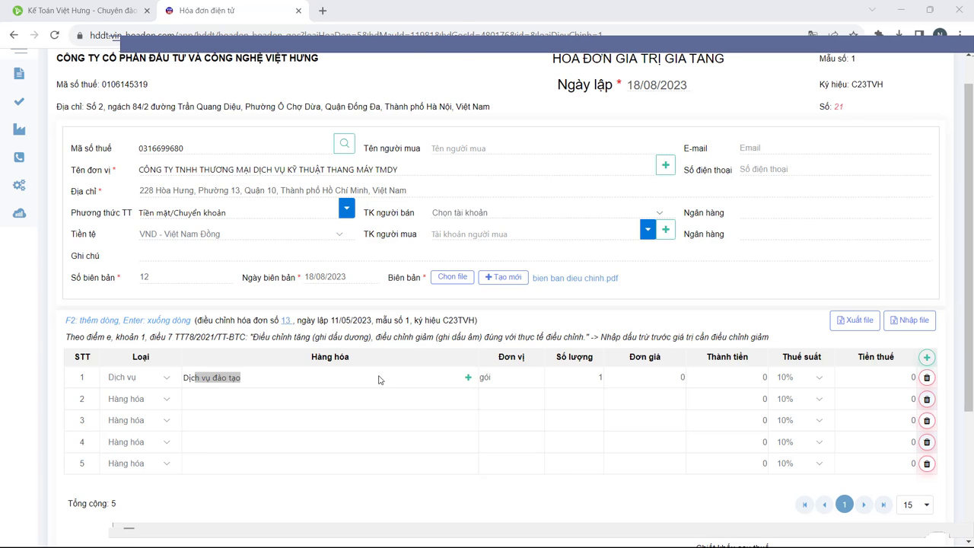
key("alt+Tab")
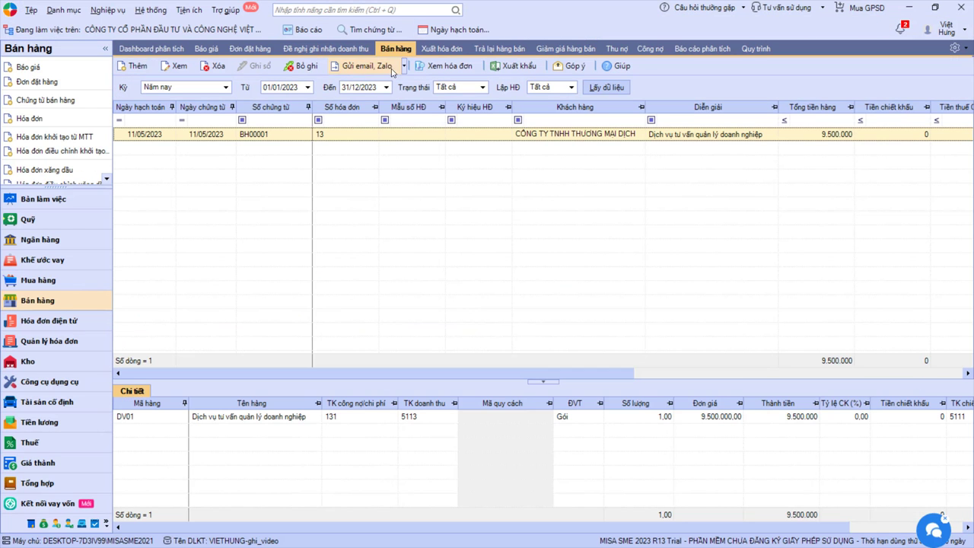
double_click(341, 141)
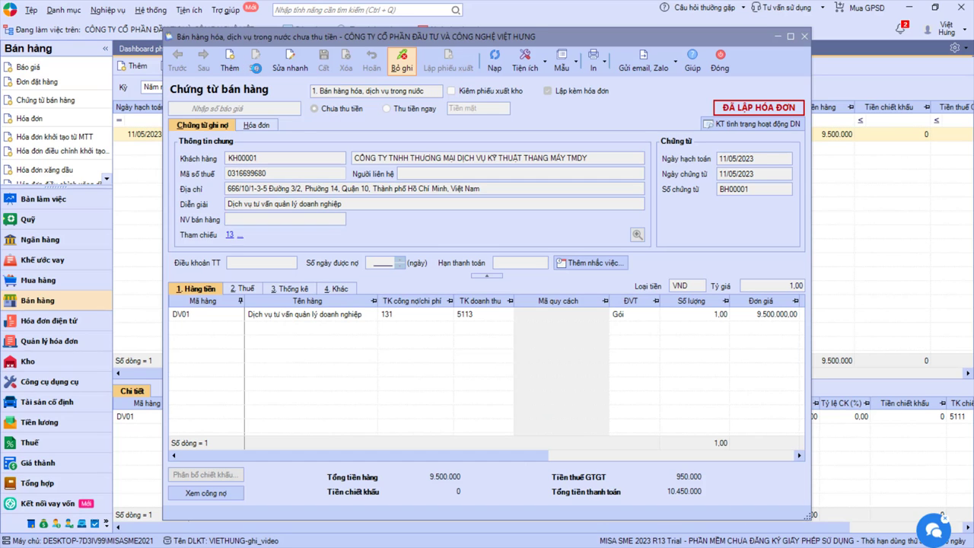
left_click(401, 59)
left_click(198, 313)
left_click(238, 313)
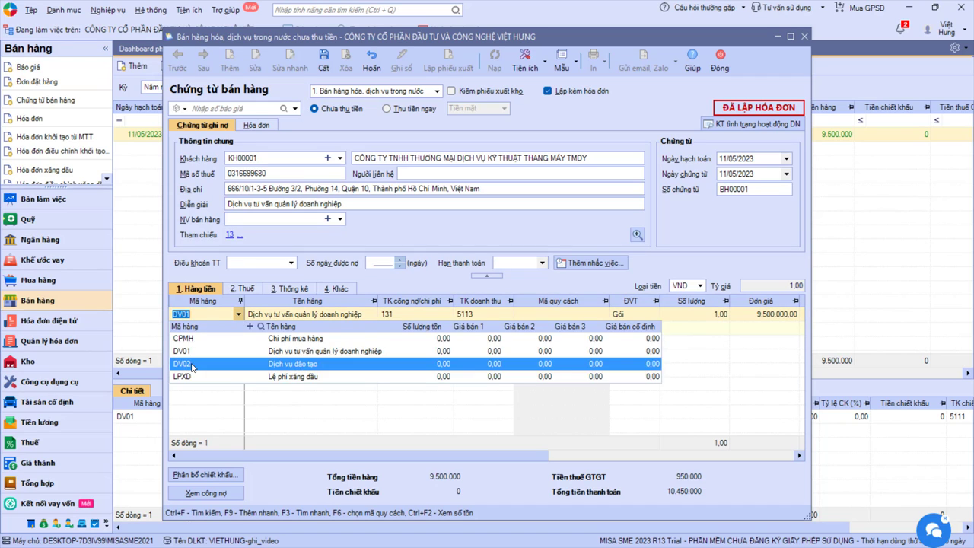
left_click(193, 364)
key("Tab")
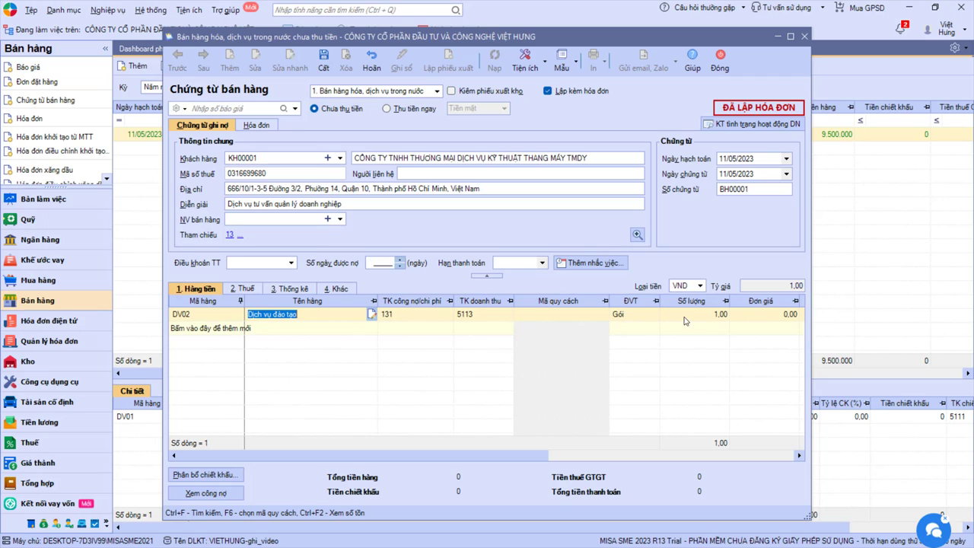
Set the DV02 line's unit price to 9.500.000 and its VAT rate to 10%
left_click(763, 317)
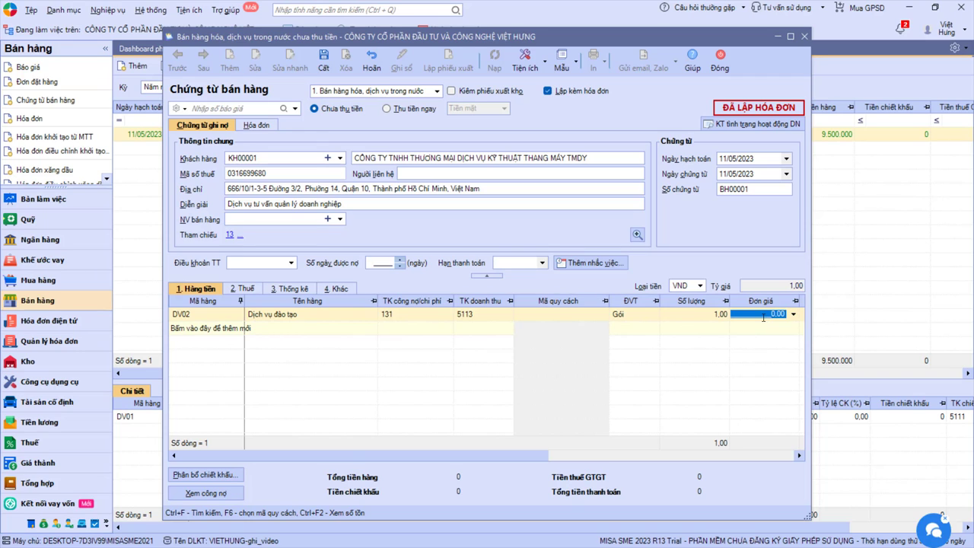
type("9.500.000")
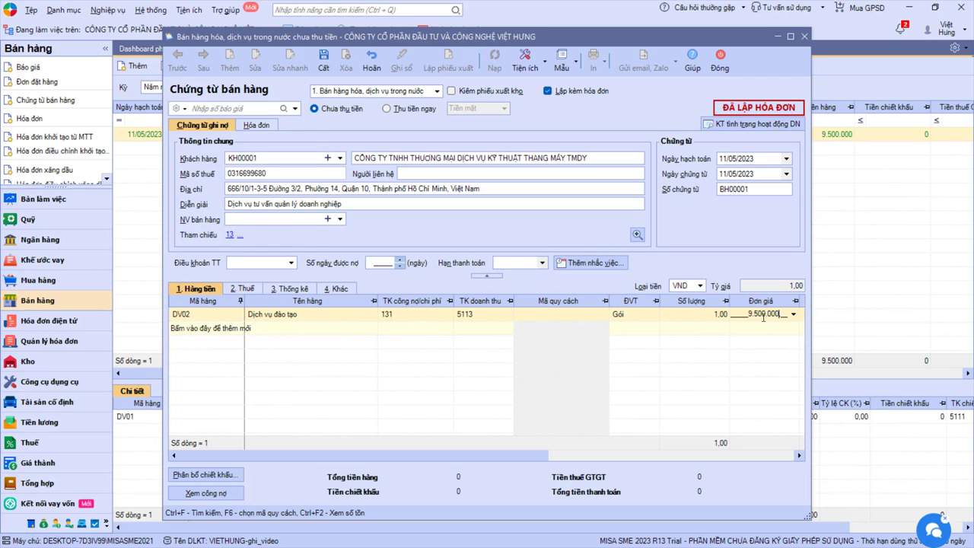
key("Return")
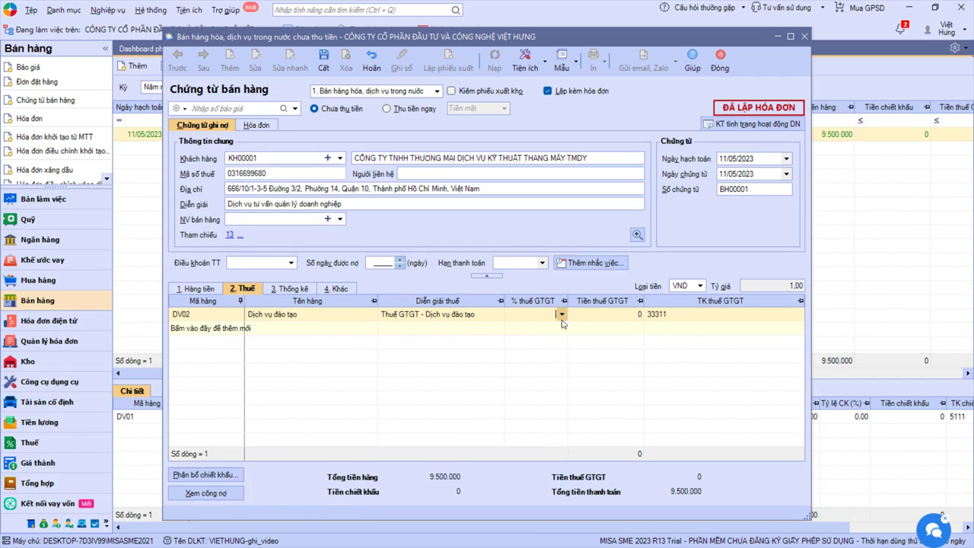
left_click(562, 313)
left_click(522, 361)
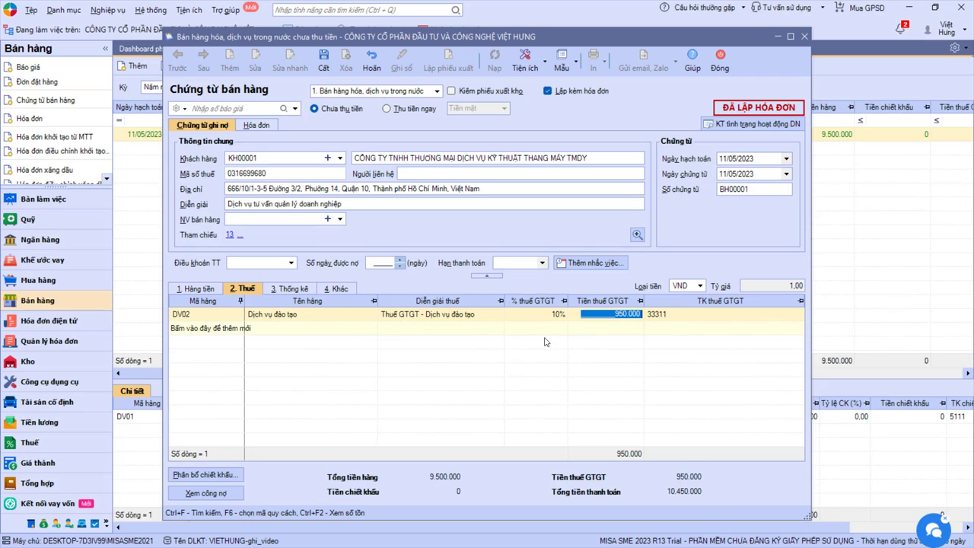
Change the sales voucher's description to "Dịch vụ đào tạo" and save the voucher
left_click(195, 288)
left_click(304, 316)
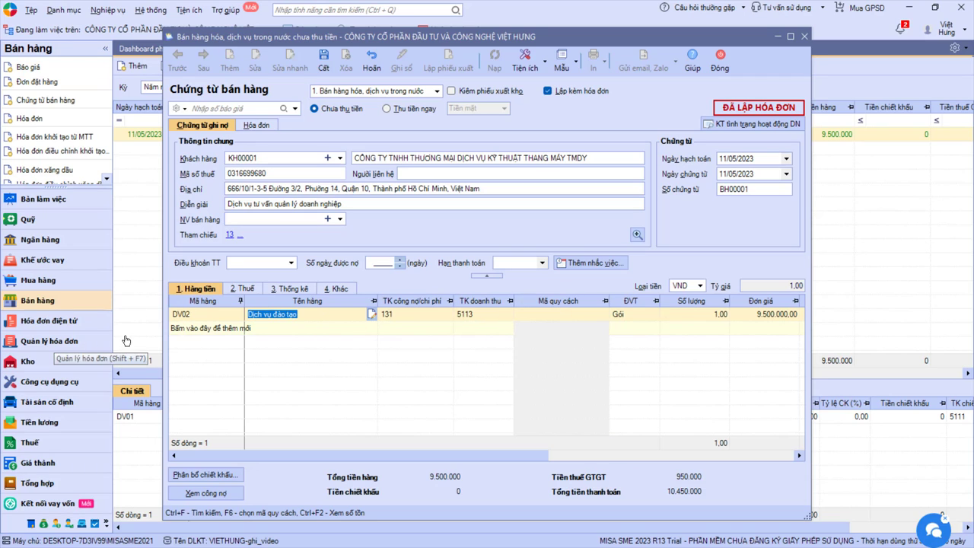
left_click_drag(340, 203, 254, 203)
type("đào tạo")
left_click(323, 67)
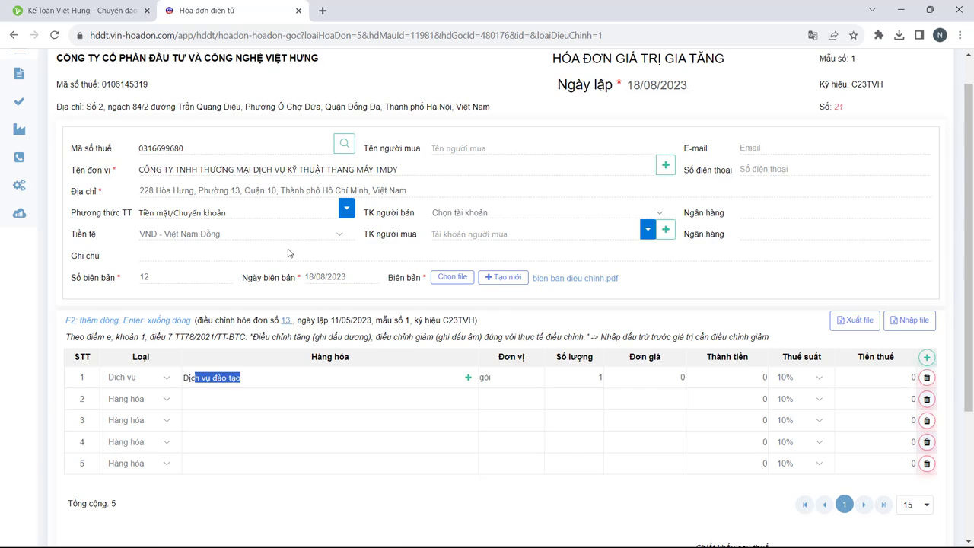
Switch to the Kế Toán Việt Hưng website in the browser
key("ctrl+1")
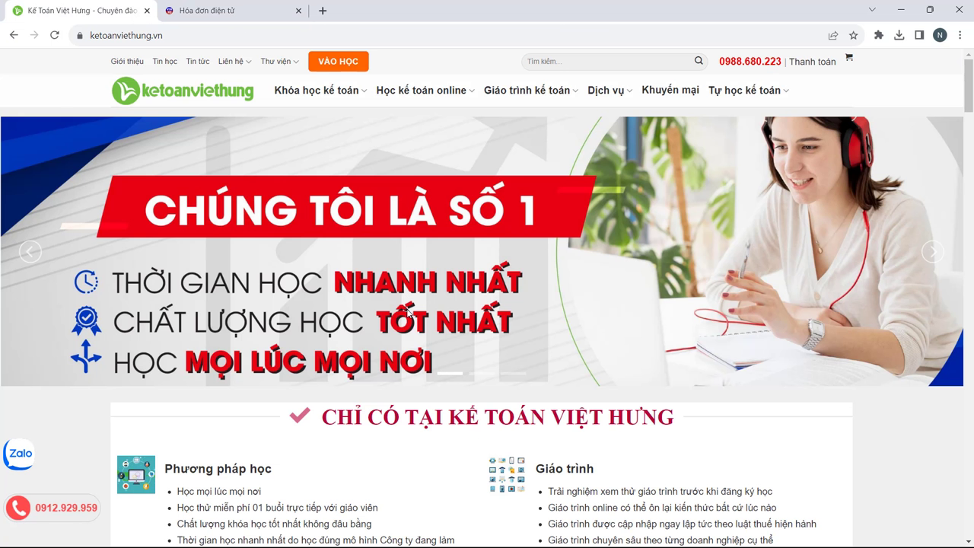